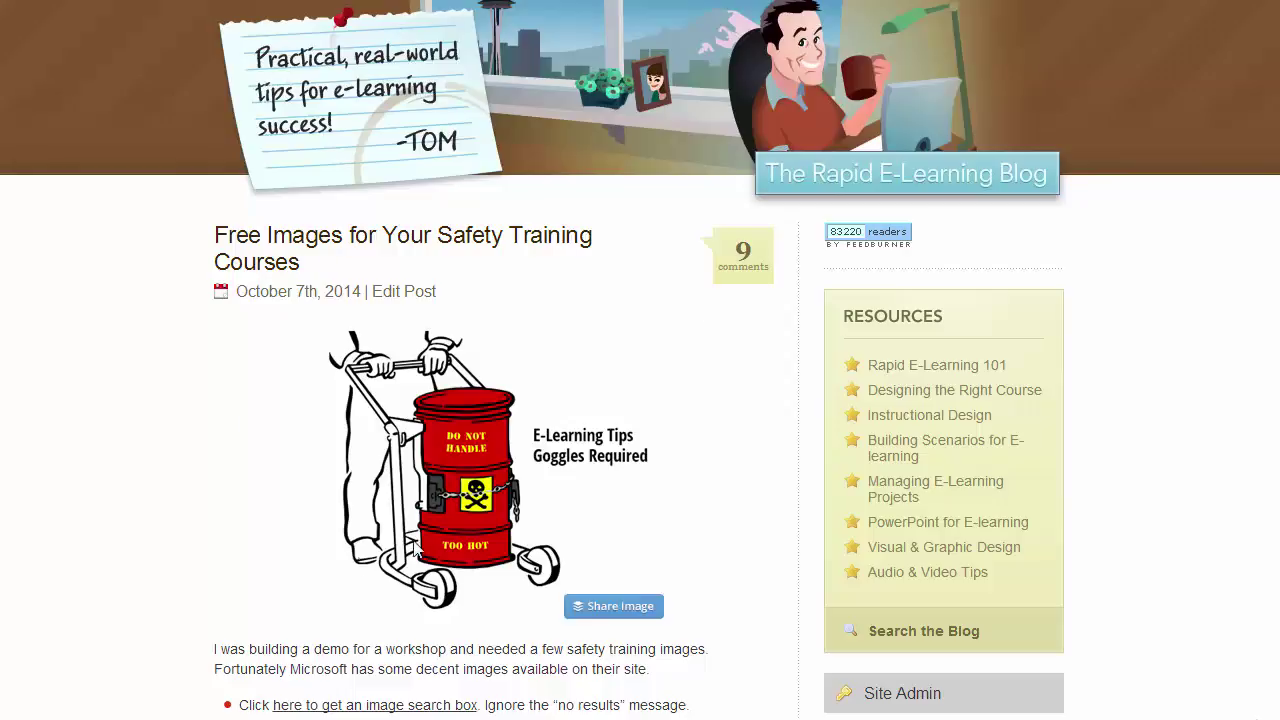
Leave the blog and return to PowerPoint's slide 14 with the goggled hard-hat worker clipart
scroll(640, 400, "down", 14)
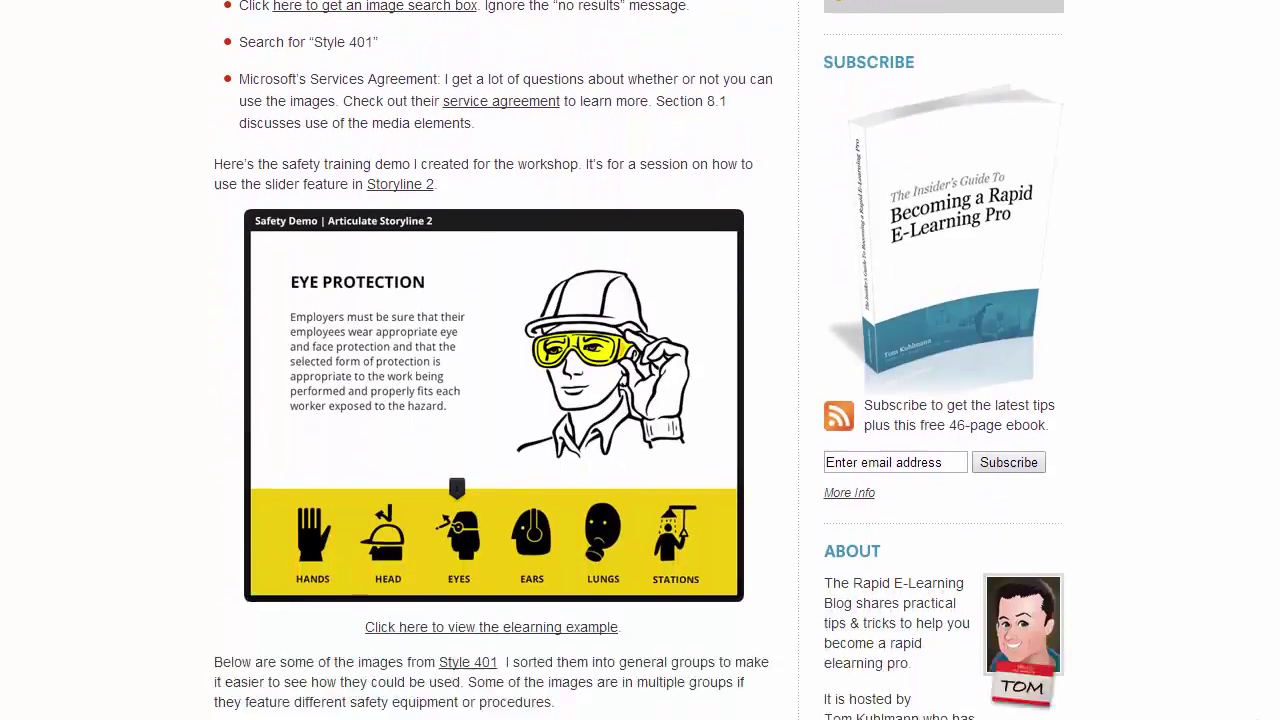
scroll(640, 360, "down", 3)
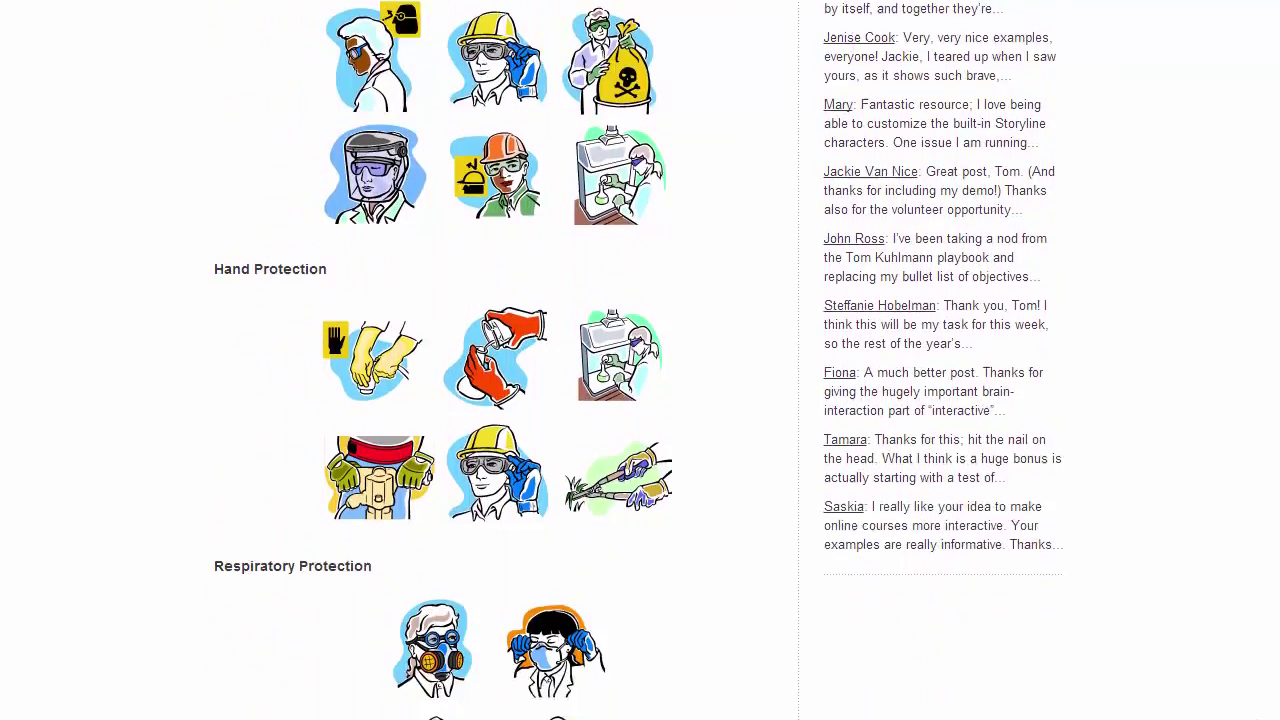
scroll(640, 360, "up", 1)
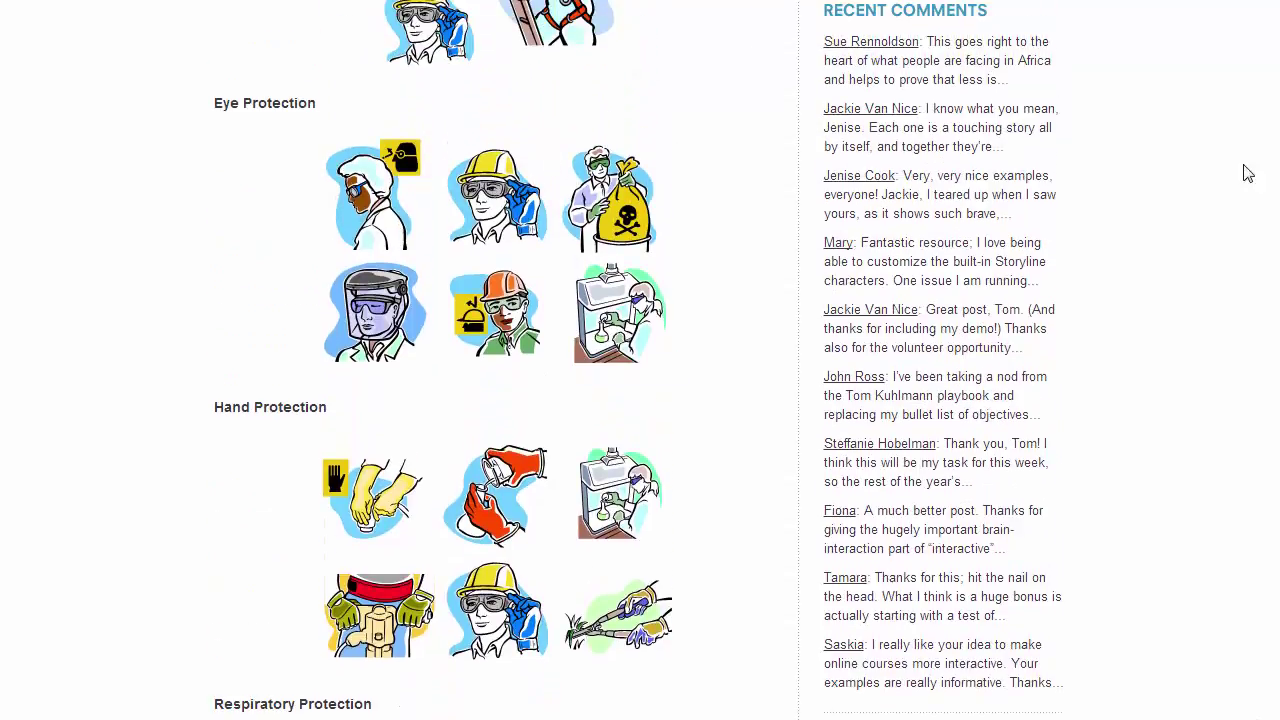
scroll(1249, 149, "up", 9)
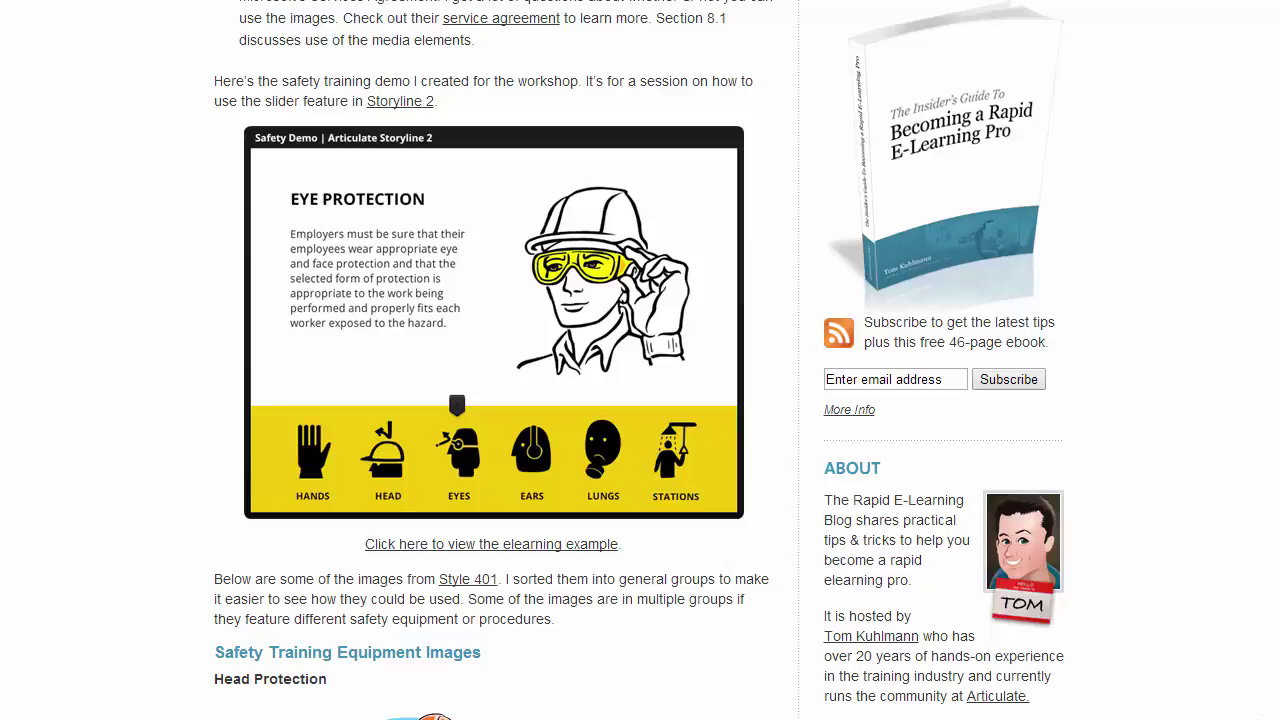
key("alt+Tab")
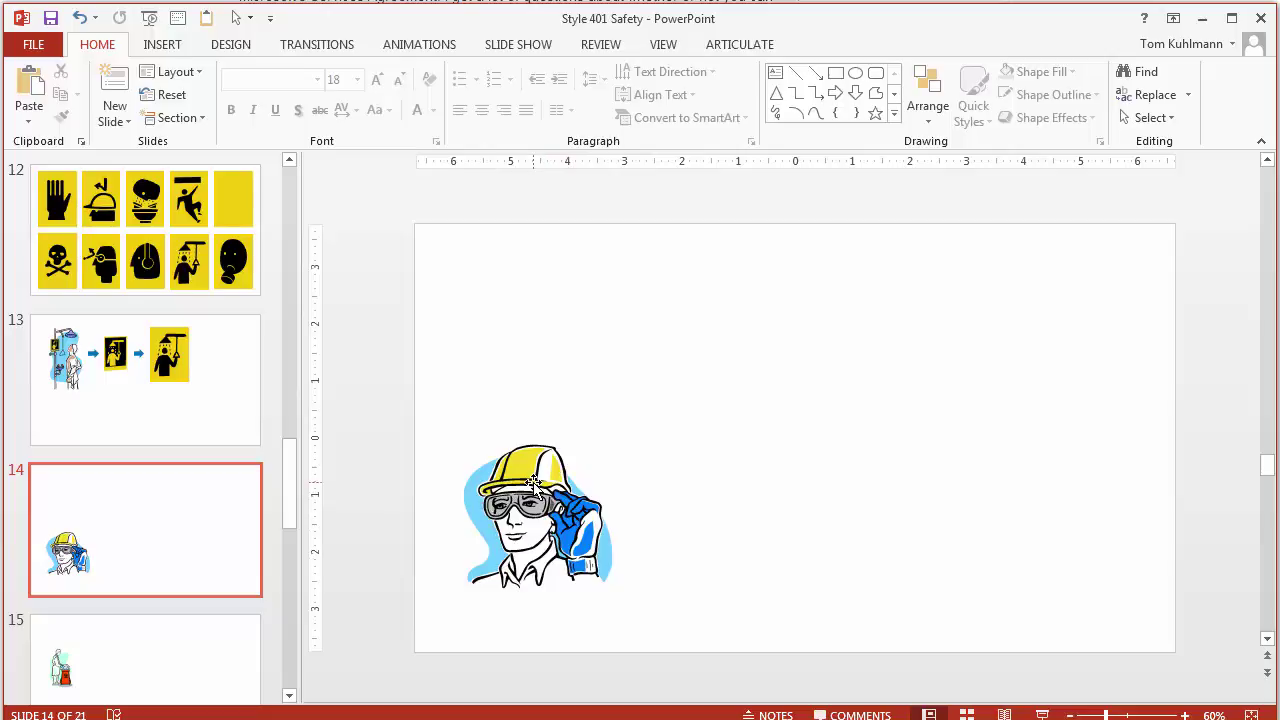
Duplicate the worker clipart, enlarge the copy and position it to the right of the original
left_click_drag(535, 485, 789, 361)
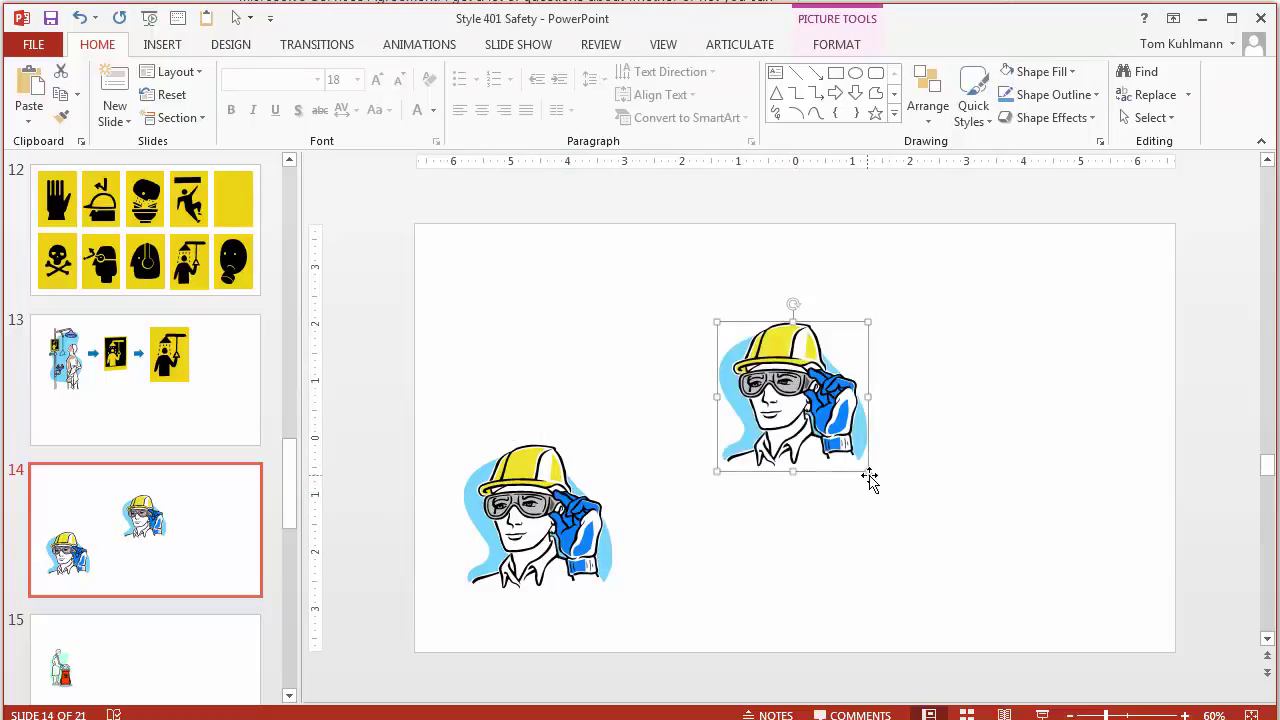
left_click_drag(868, 471, 1036, 637)
left_click_drag(903, 510, 879, 456)
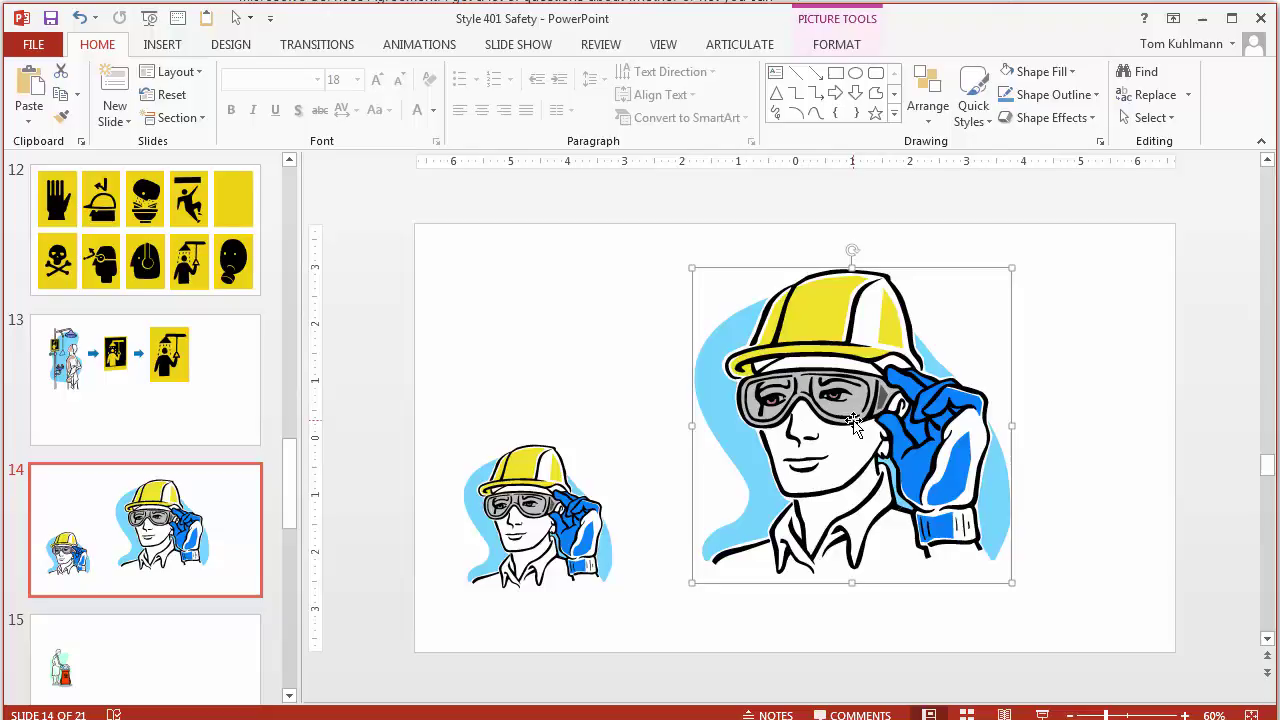
Ungroup the enlarged clipart twice, converting it to an Office drawing and splitting it into separate shapes
right_click(810, 337)
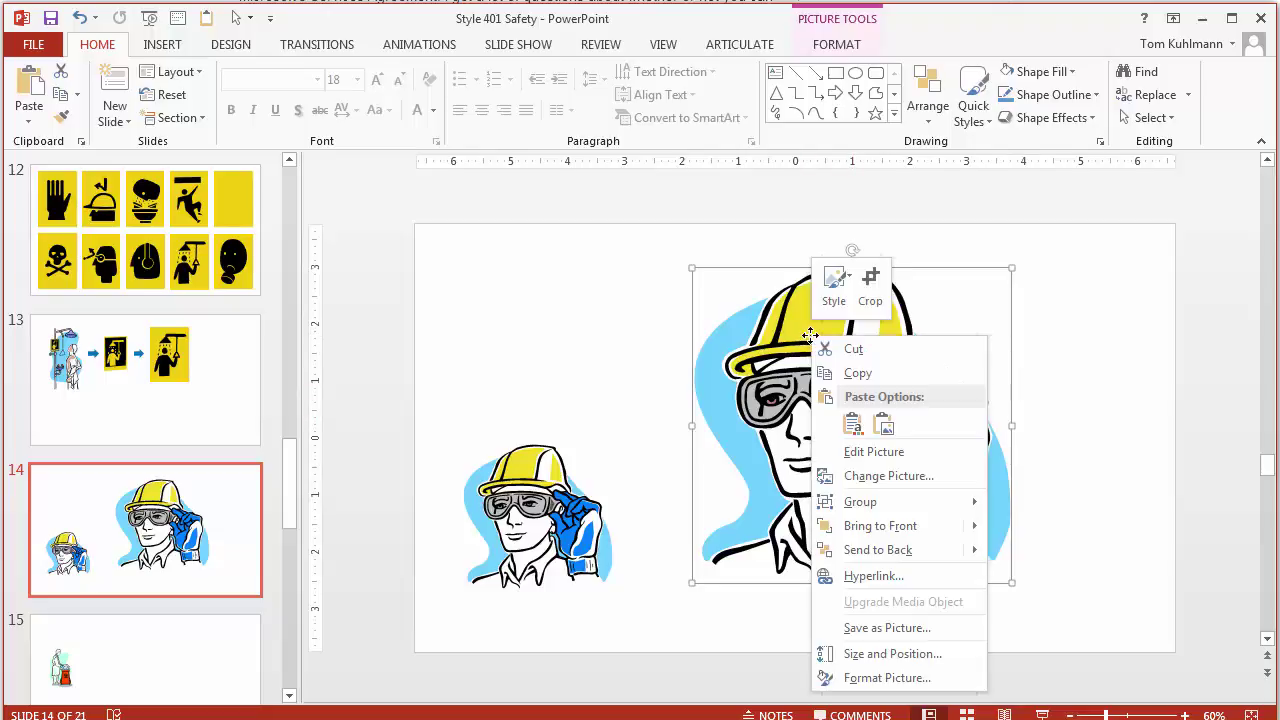
mouse_move(877, 506)
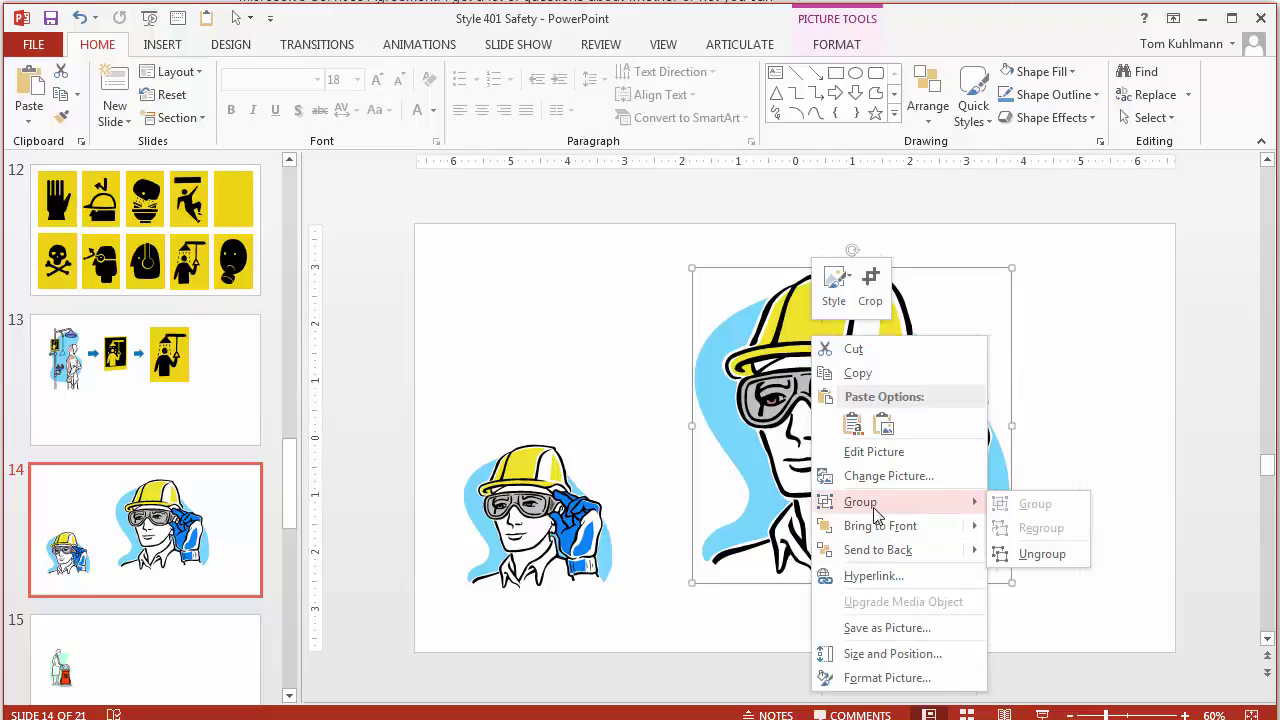
left_click(1049, 560)
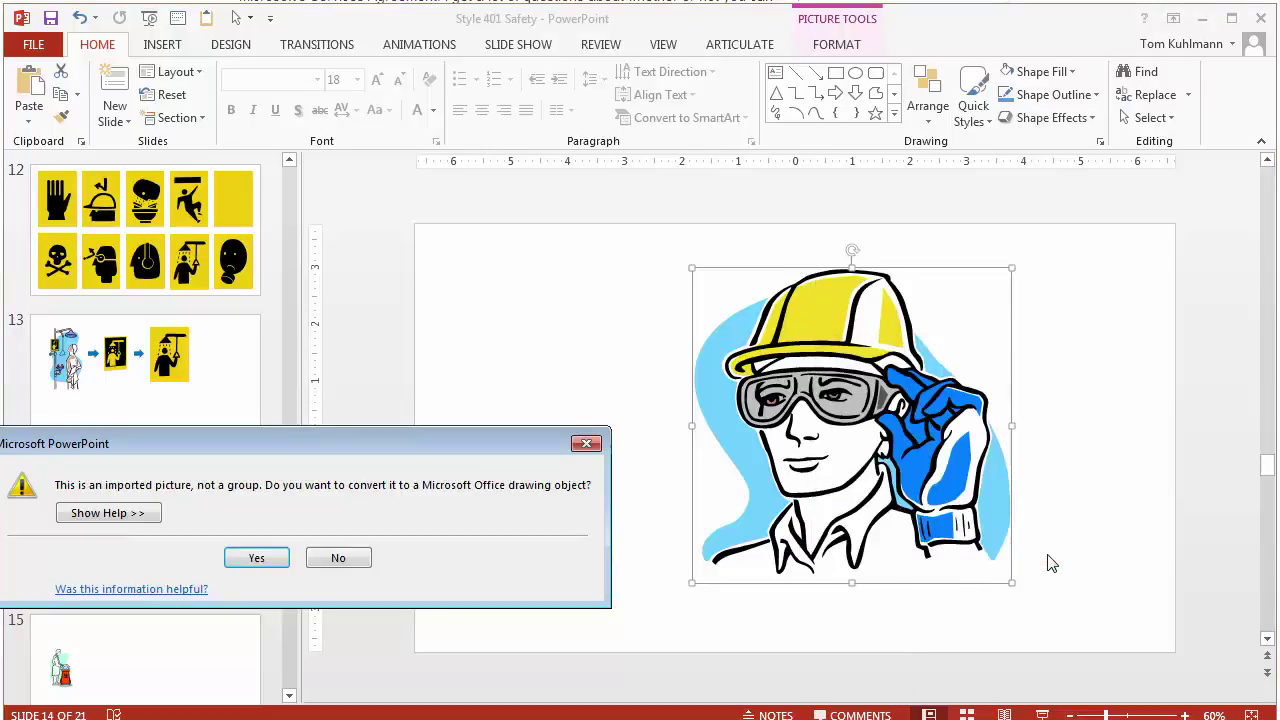
left_click(257, 558)
right_click(802, 302)
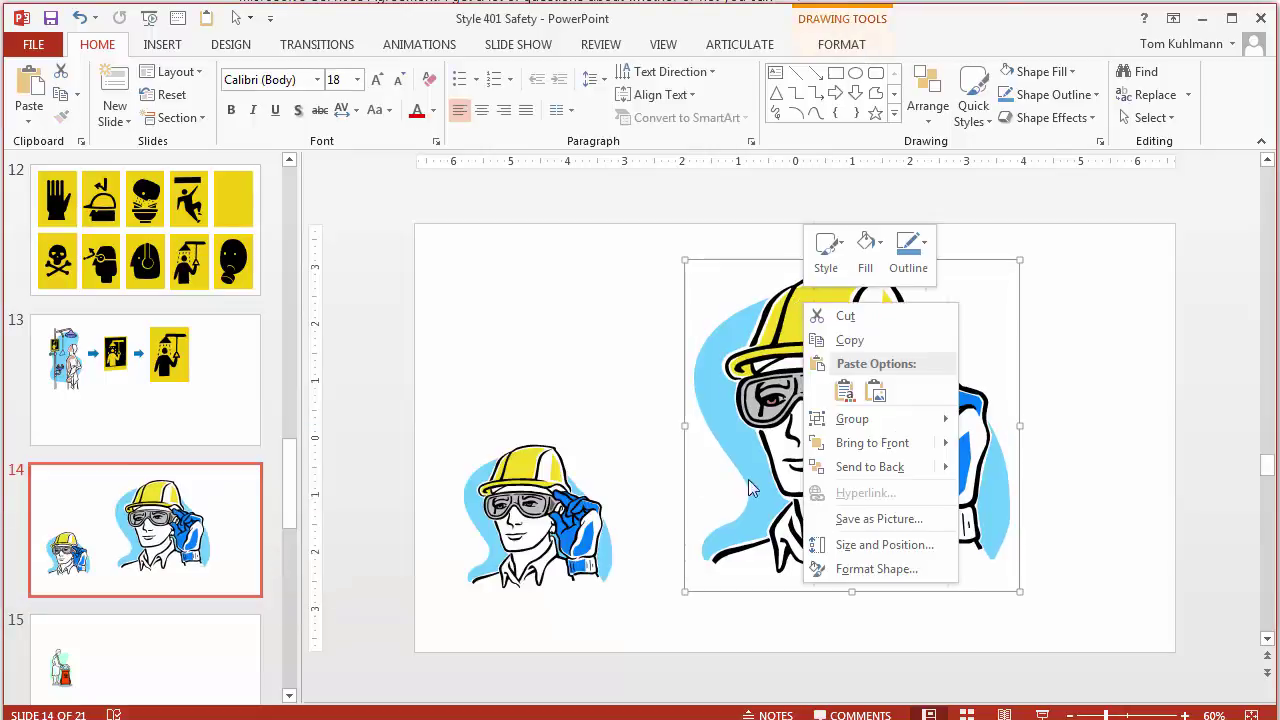
mouse_move(948, 420)
left_click(990, 472)
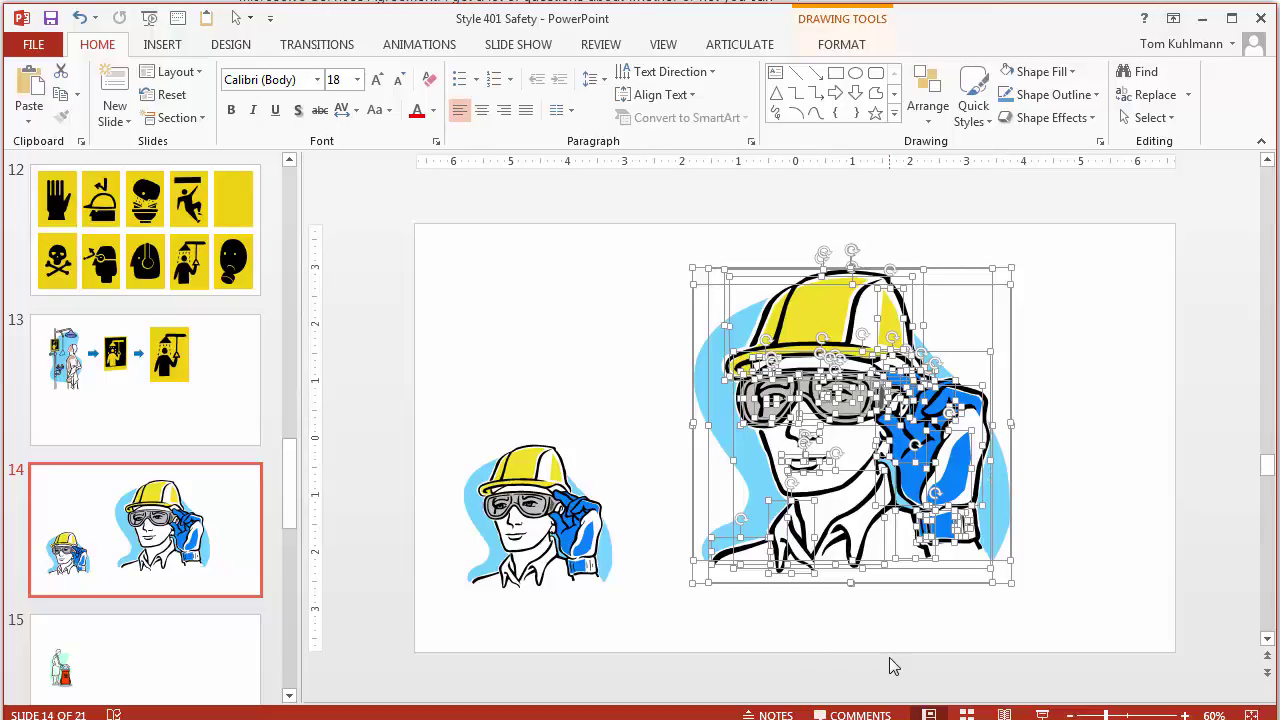
left_click(1081, 495)
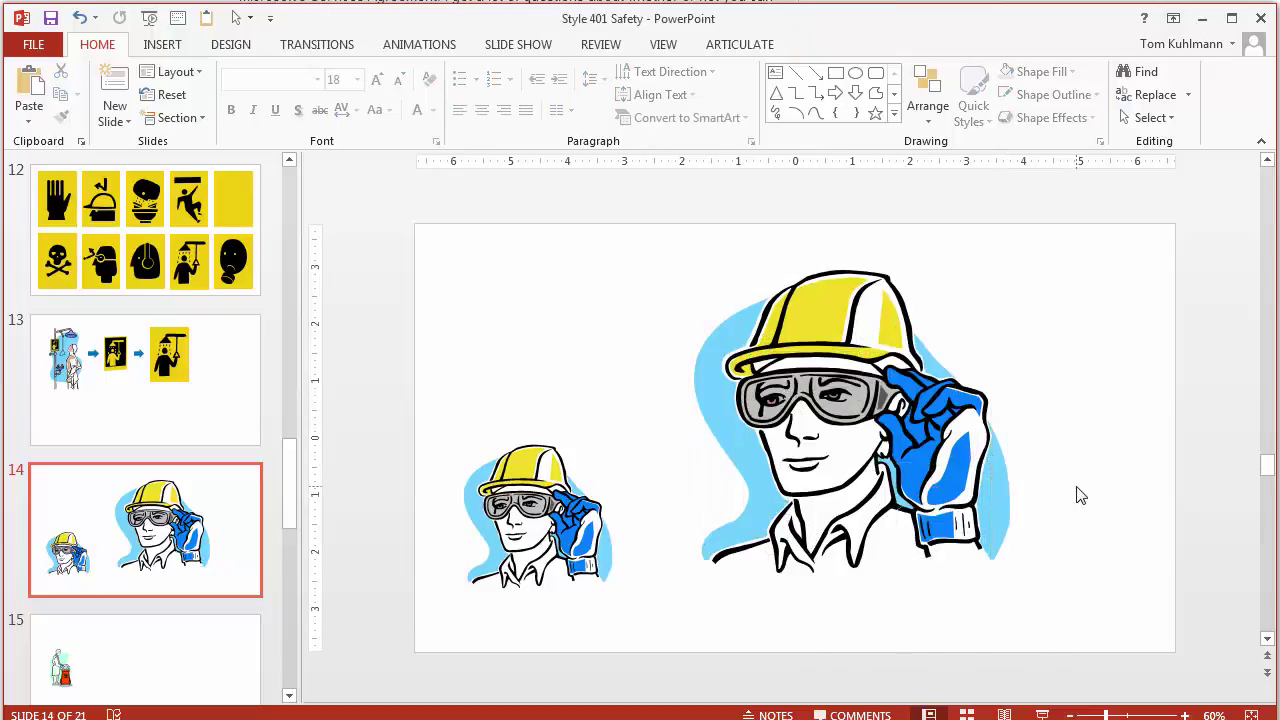
Delete the light-blue background shape behind the larger worker, then select the hard hat's yellow fill
left_click(703, 400)
key("Delete")
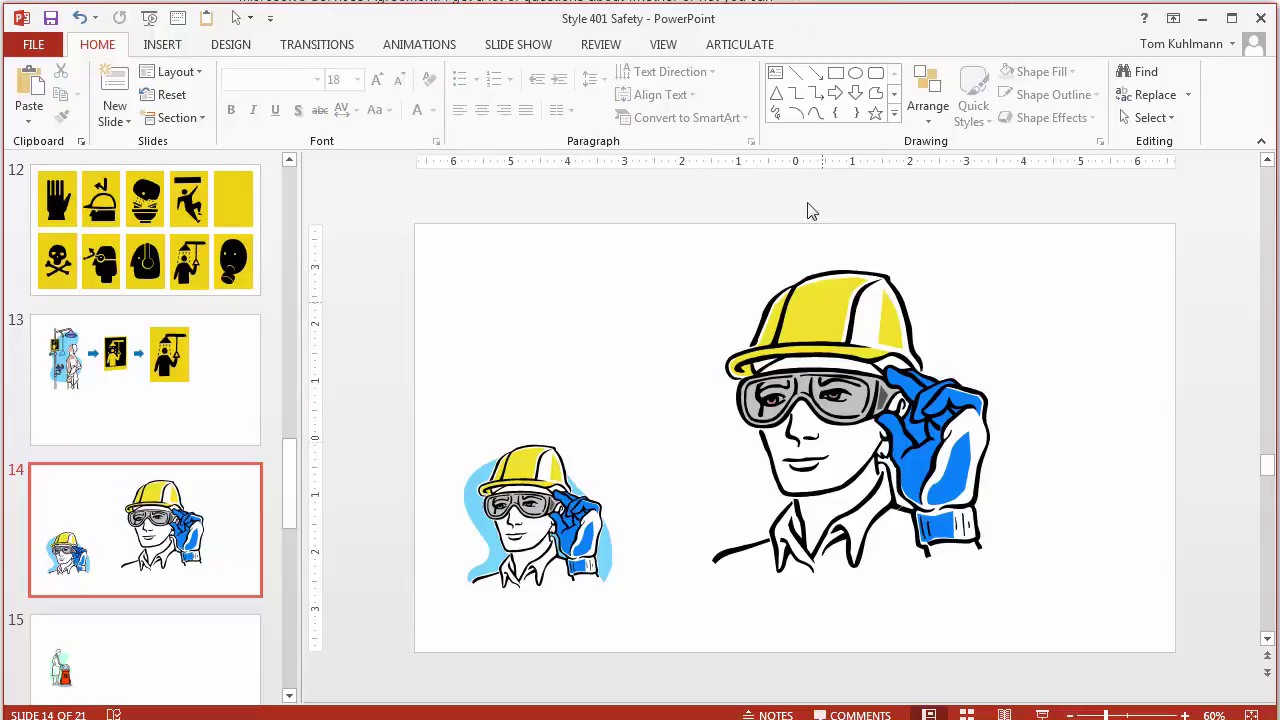
left_click(720, 310)
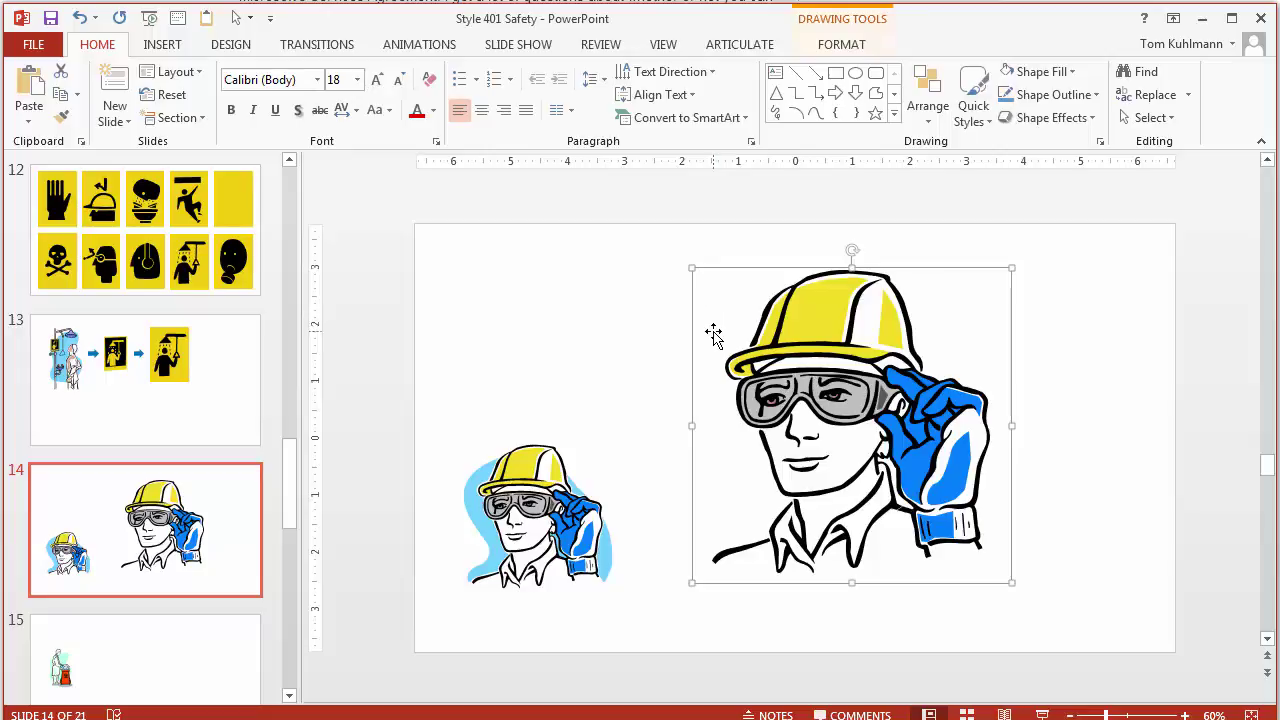
key("Escape")
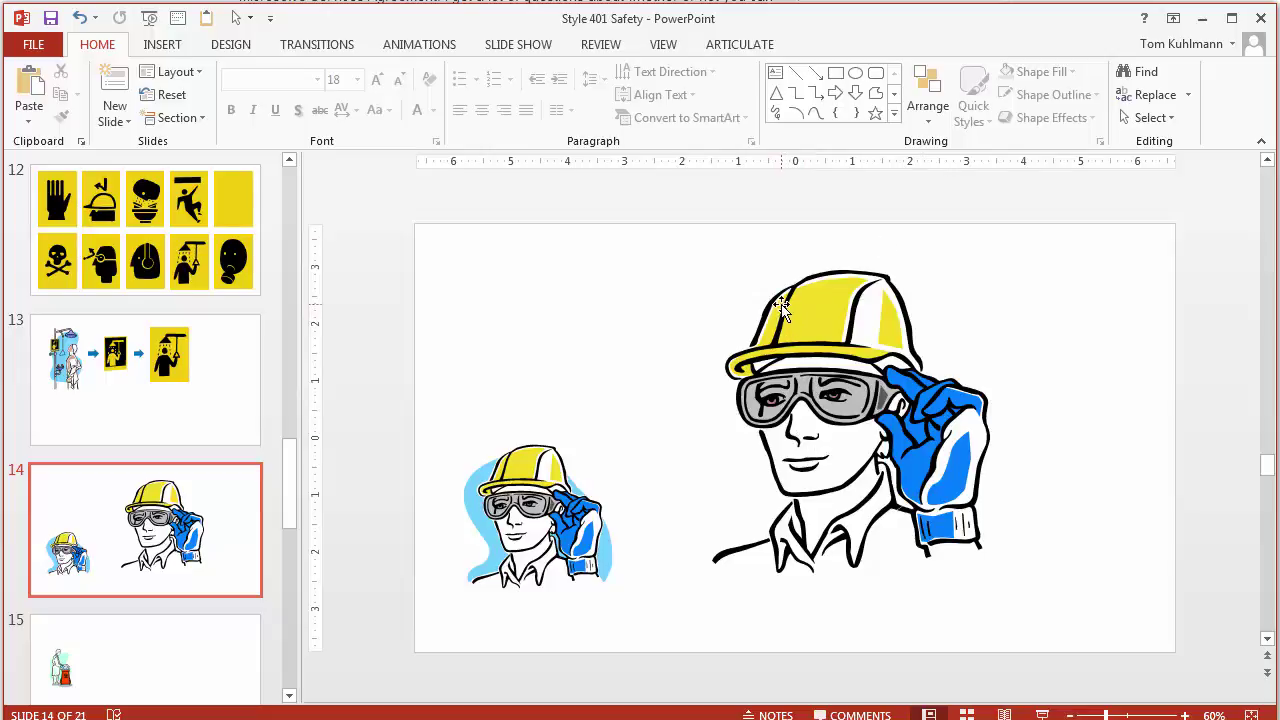
left_click(827, 303)
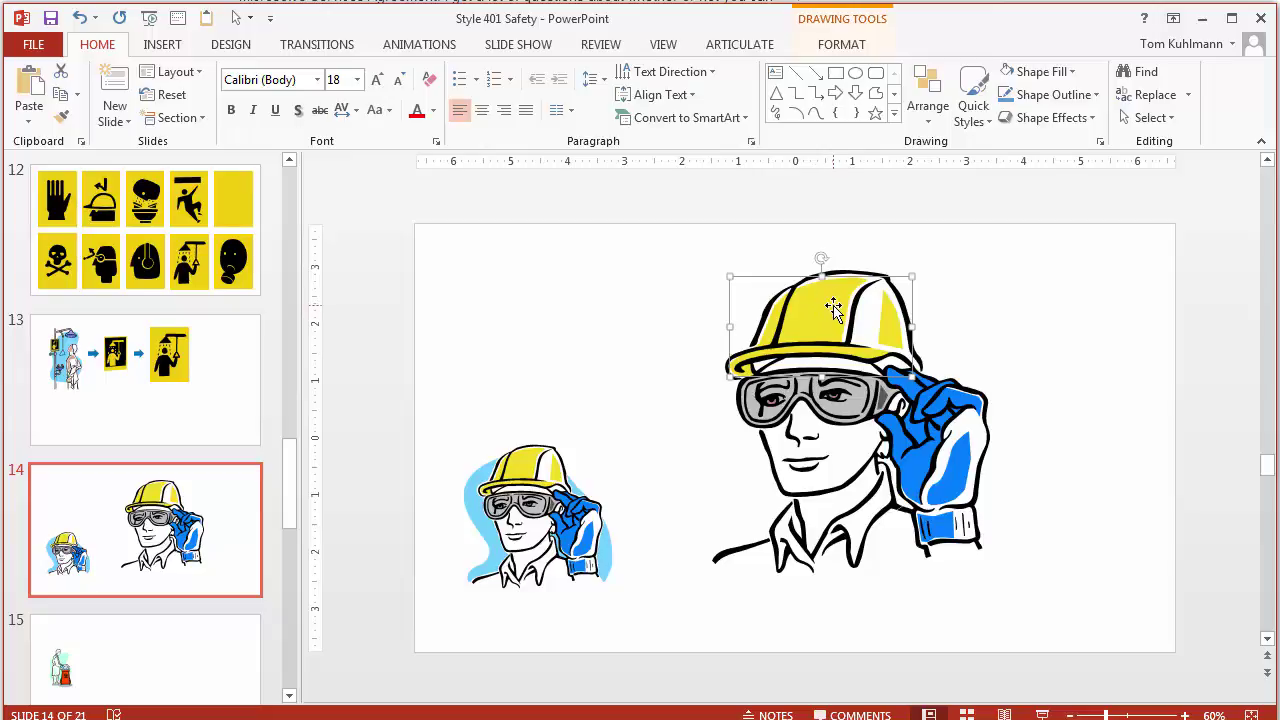
Delete the hard hat's yellow fill and its yellow stripe
key("Delete")
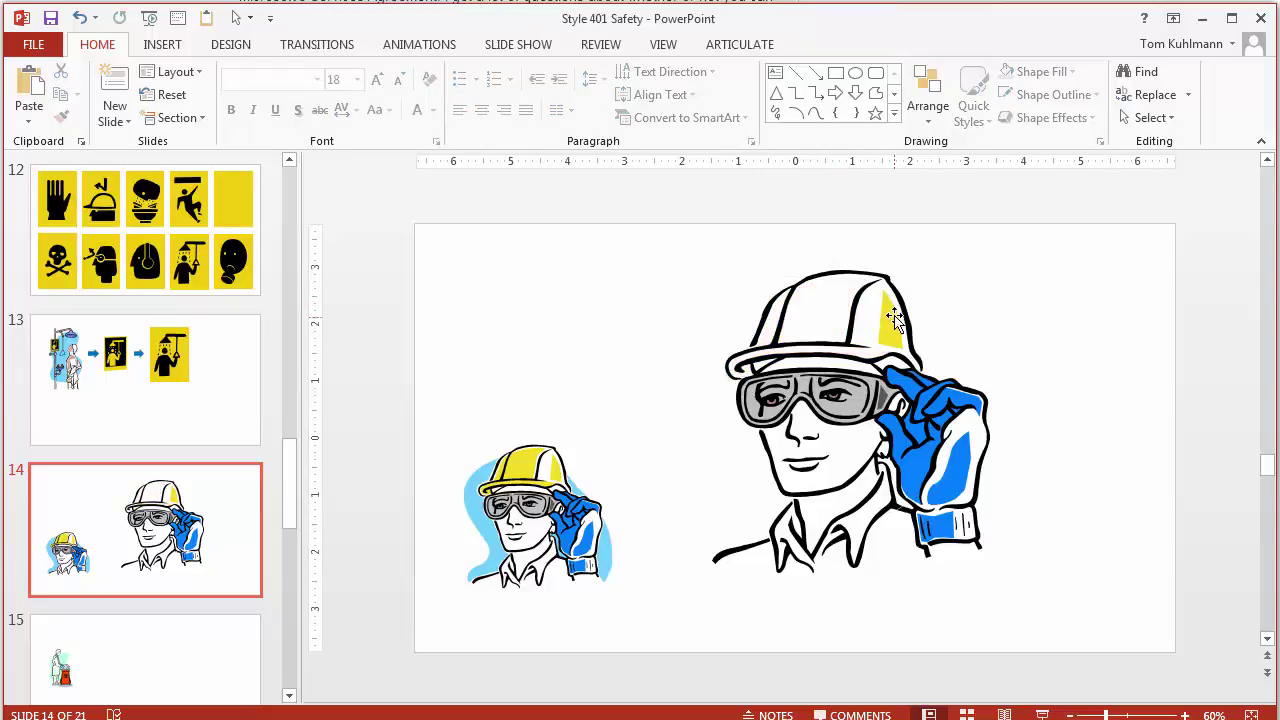
left_click(890, 322)
key("Delete")
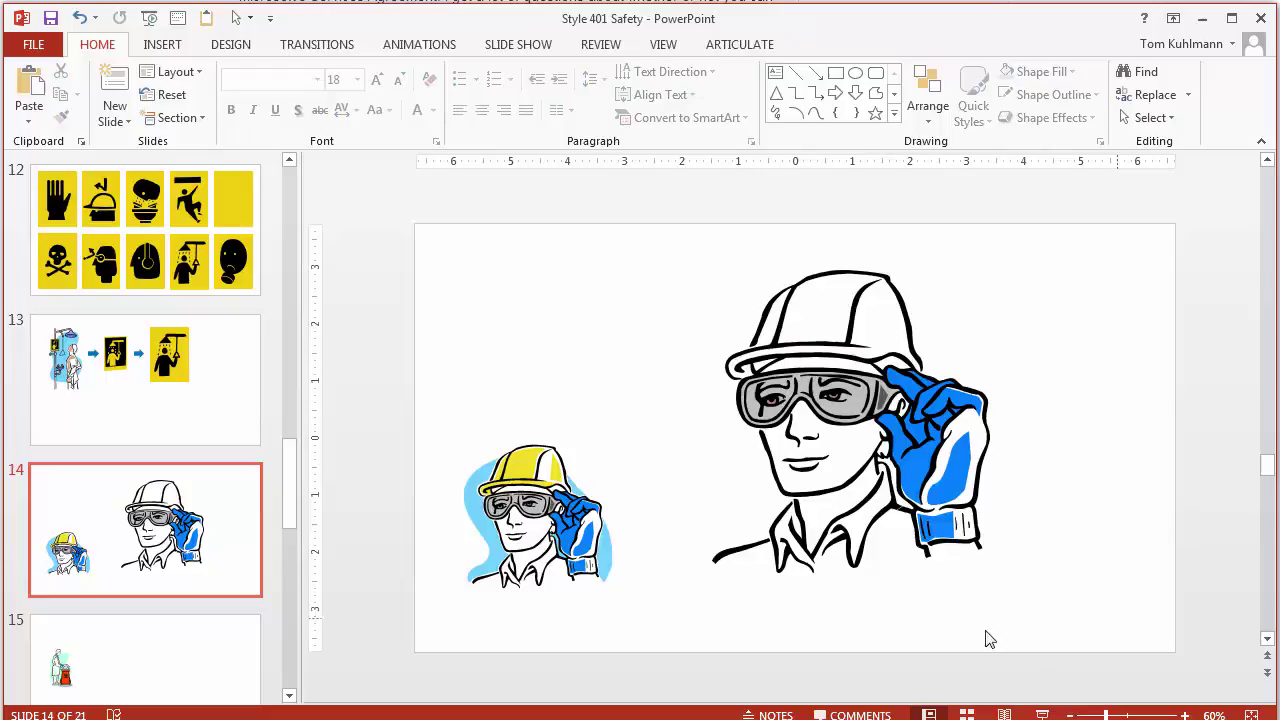
Delete the glove's blue cuff, light-blue highlight and blue fill
left_click(940, 530)
key("Delete")
left_click(955, 478)
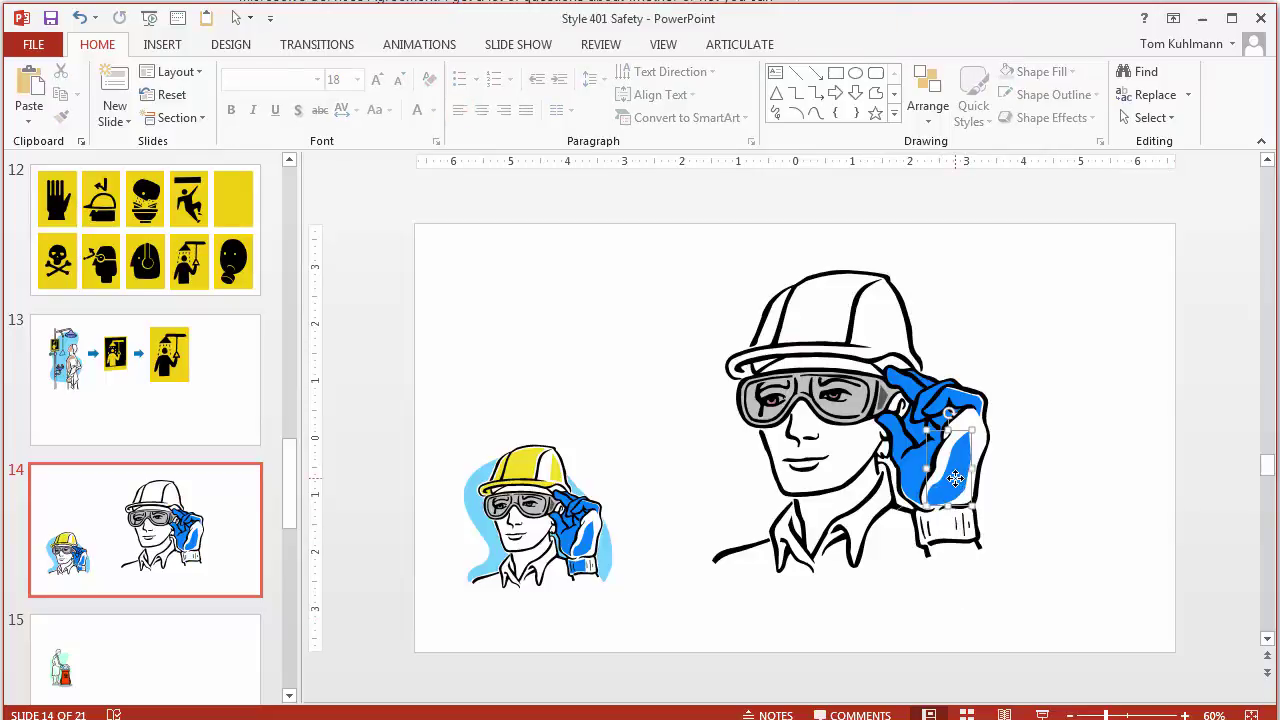
key("Delete")
left_click(918, 472)
key("Delete")
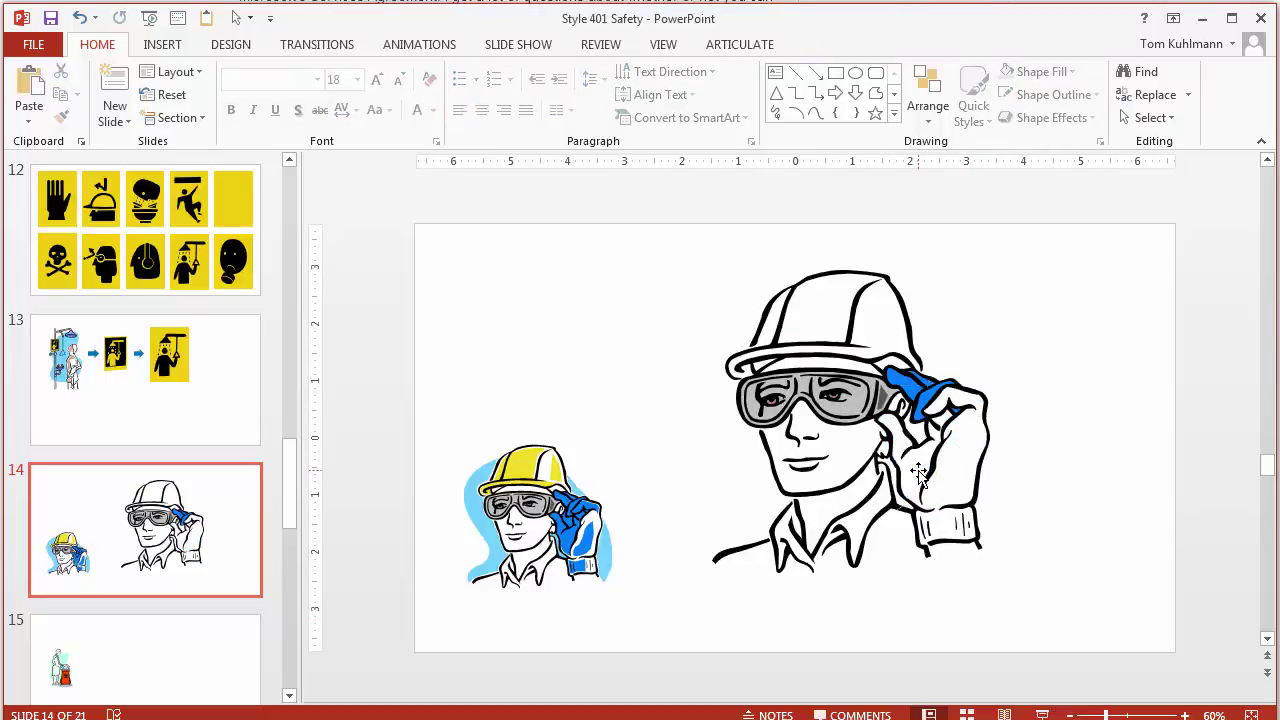
Delete the blue cloth by the goggle strap and drag the black hair shape aside
left_click(909, 386)
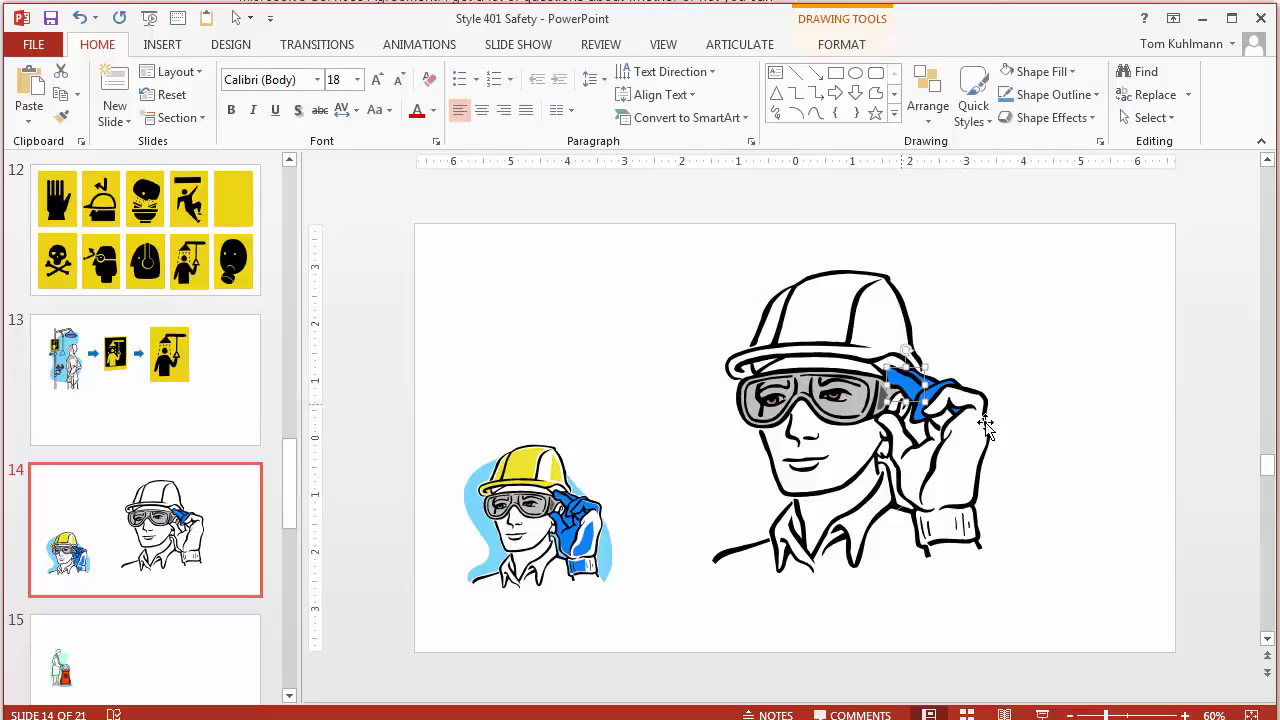
key("Delete")
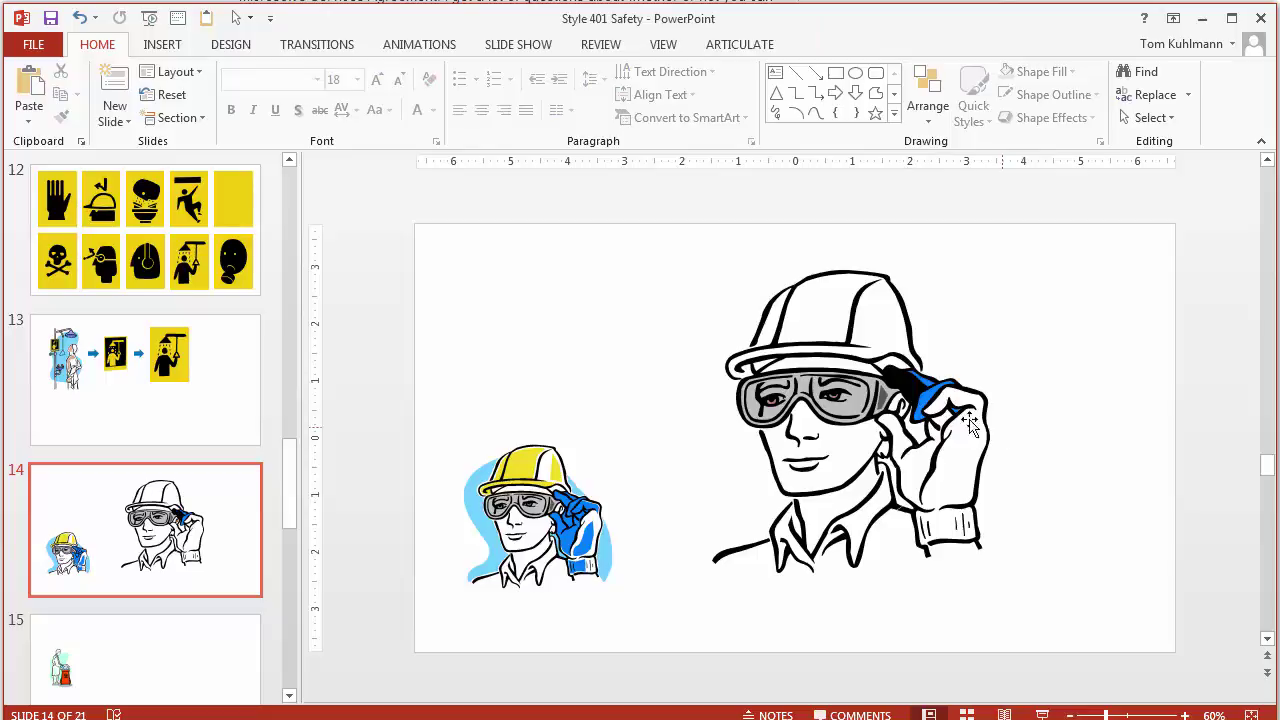
left_click(904, 381)
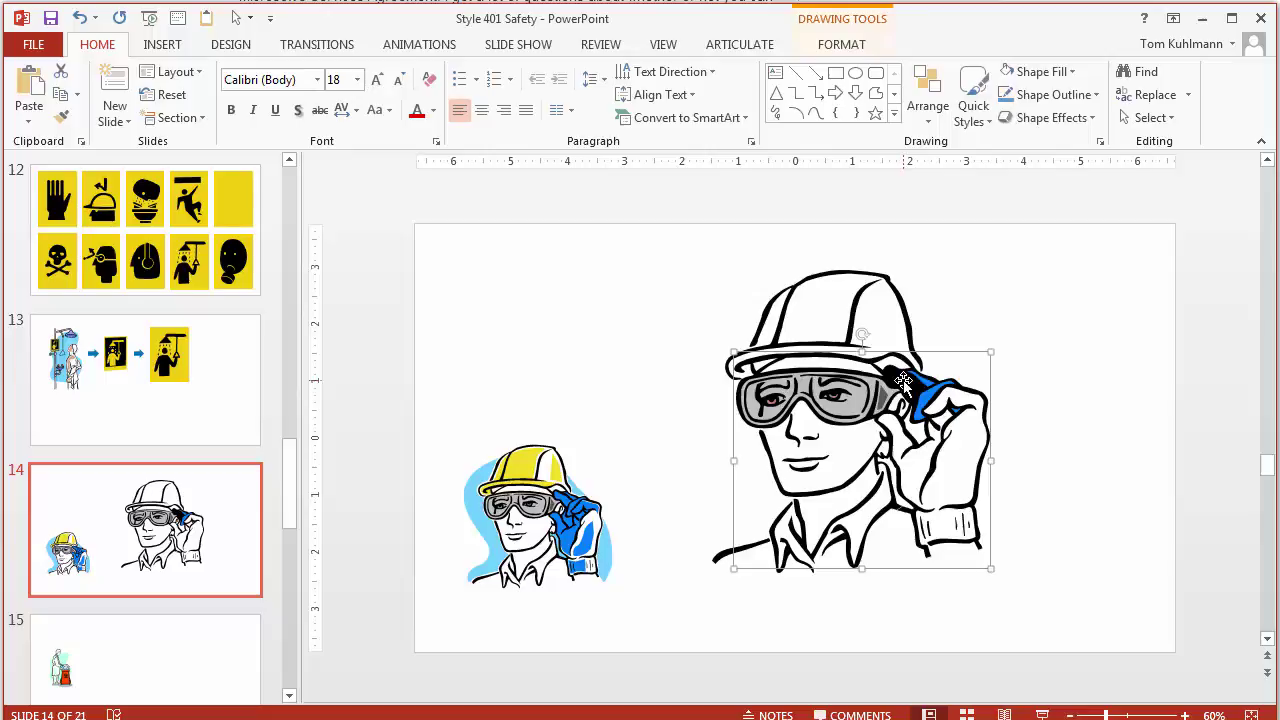
left_click_drag(904, 381, 1135, 297)
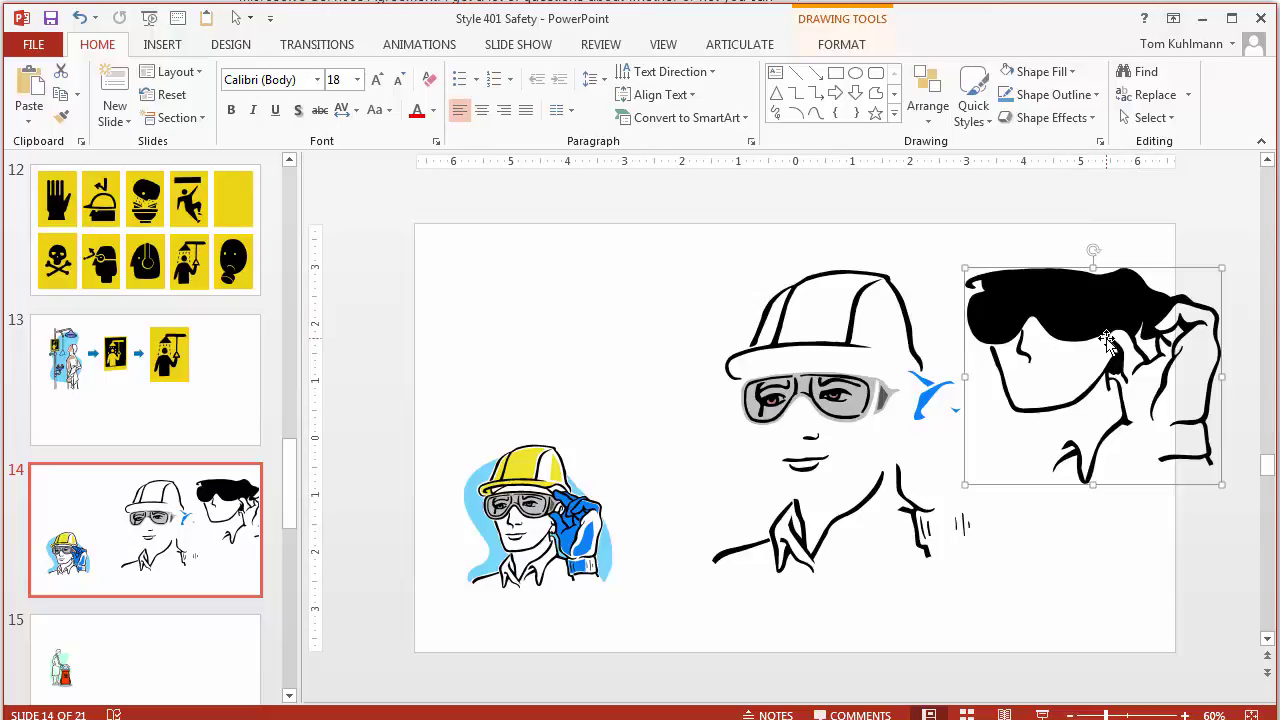
Undo the hair move, then fill the blue goggle-strap and finger shapes with white
left_click(80, 18)
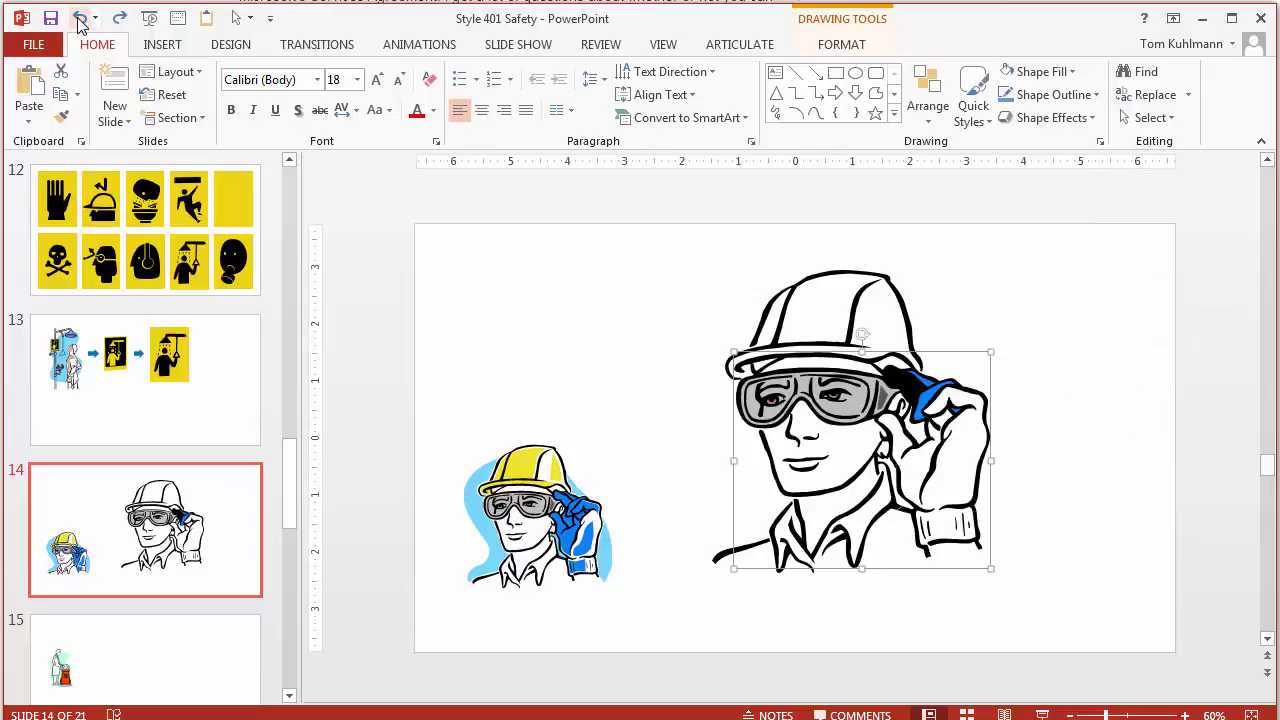
left_click(80, 18)
left_click(902, 388)
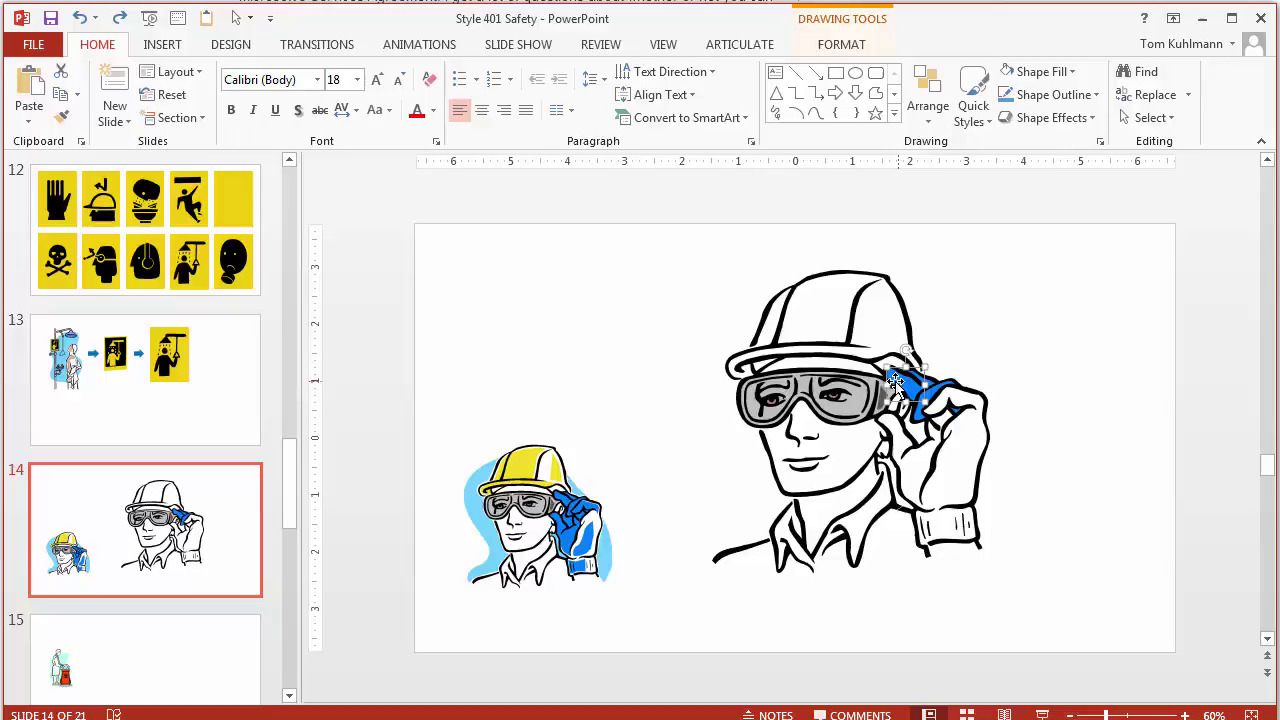
left_click(1007, 72)
key("Tab")
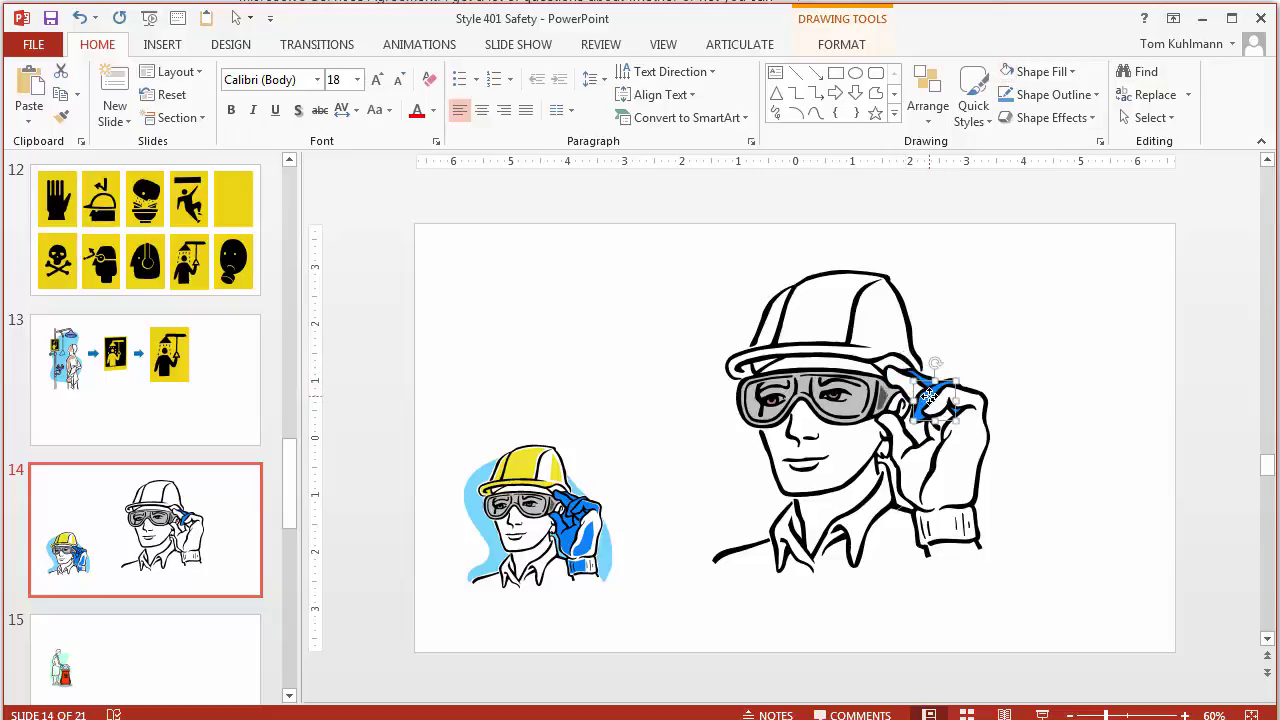
left_click(1007, 72)
Fill the small remaining strap shape white and deselect to check the black-and-white drawing
left_click(922, 378)
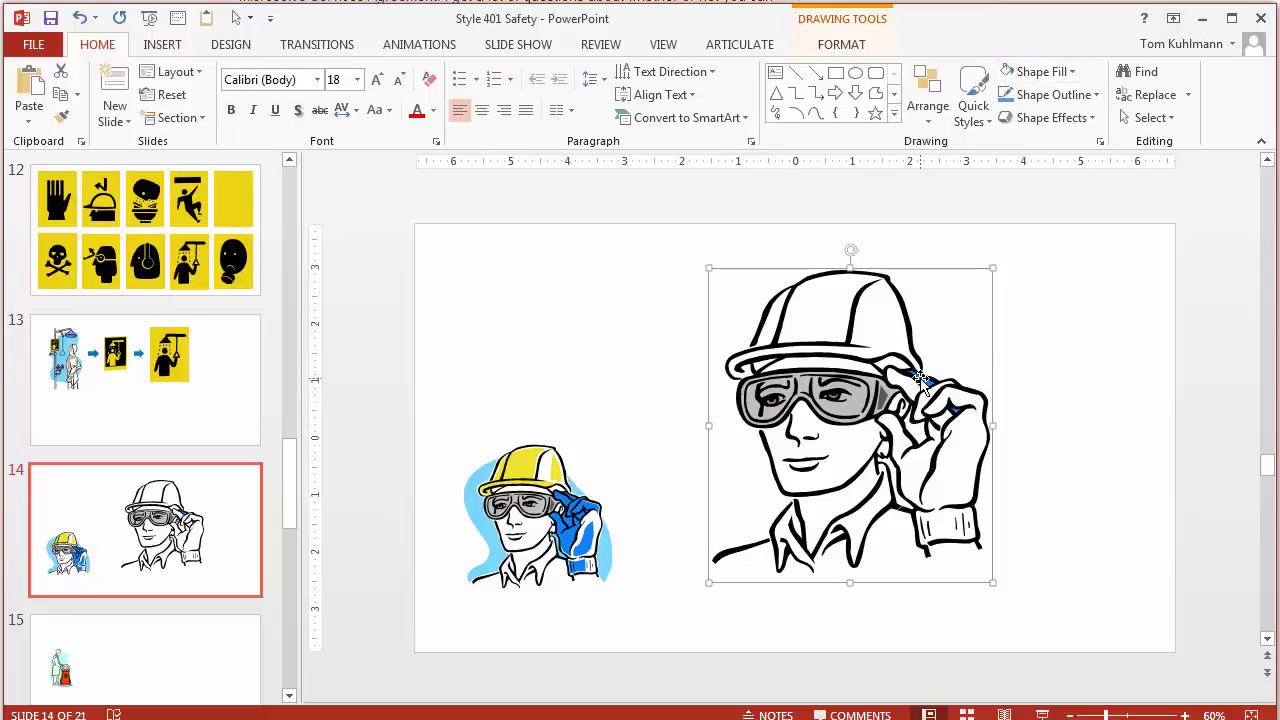
left_click(921, 373)
left_click(1007, 72)
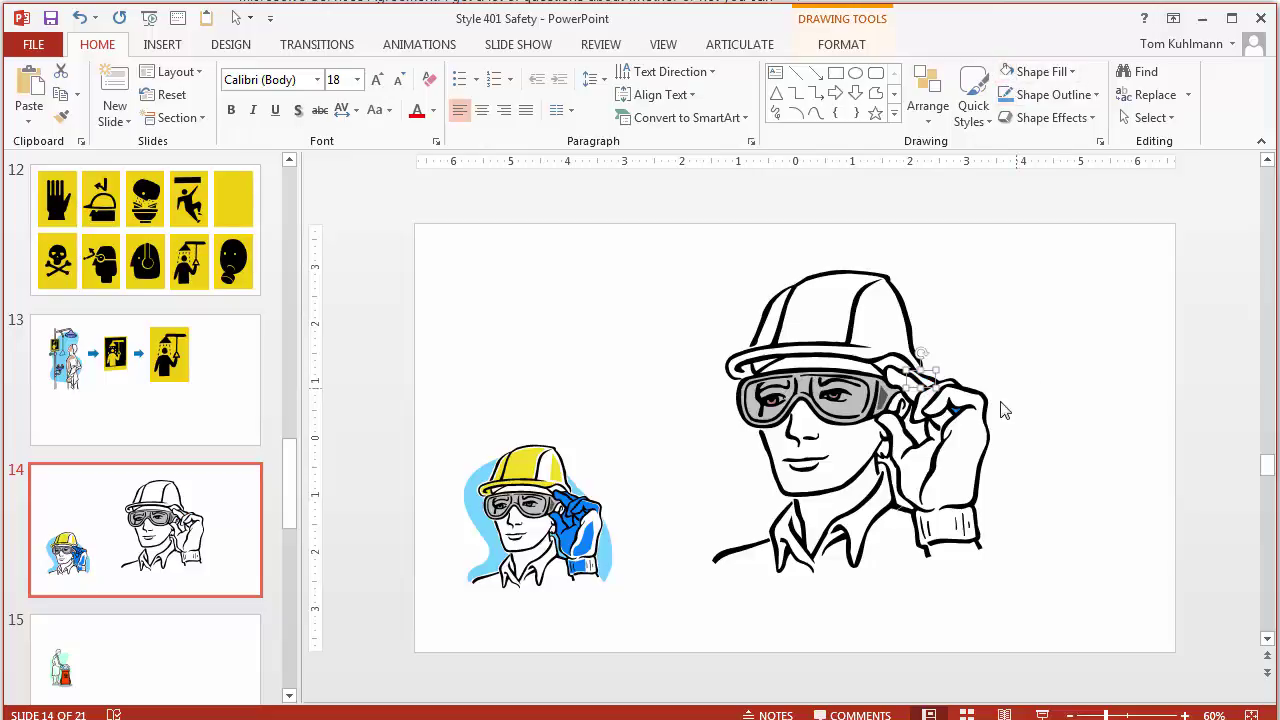
left_click(955, 414)
left_click(1087, 403)
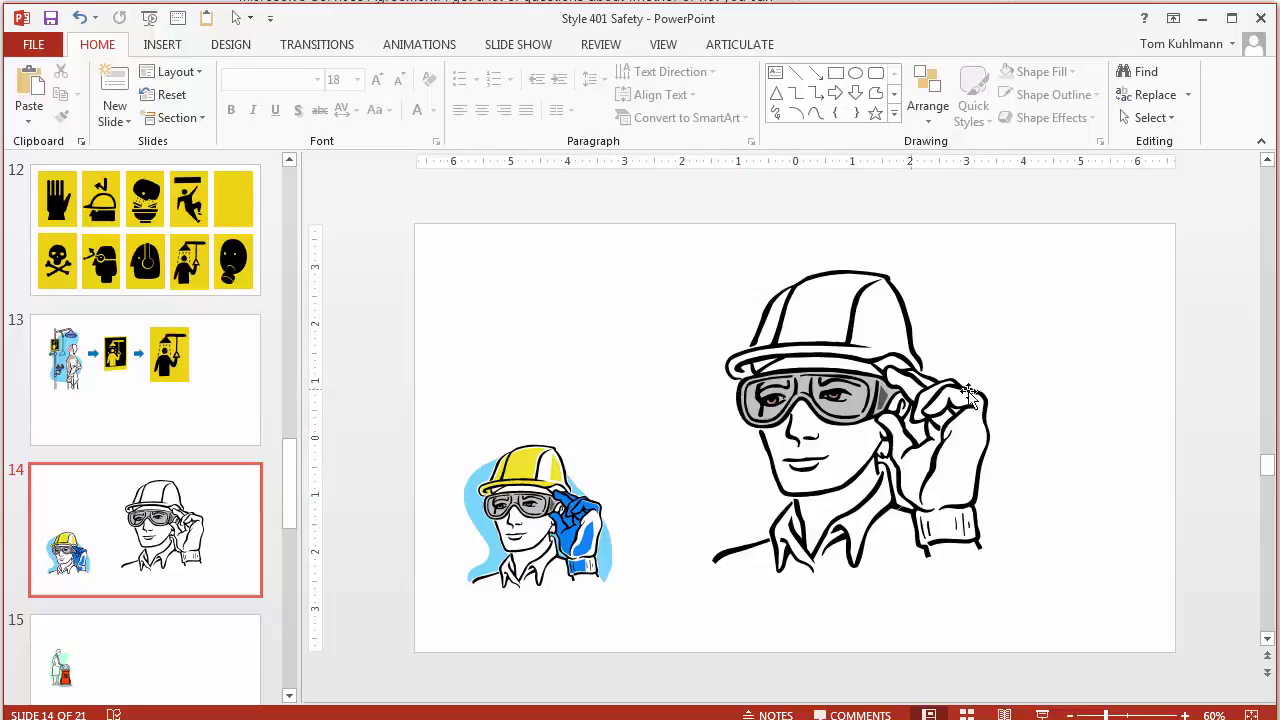
Give the goggles on the line drawing the standard yellow Shape Fill
left_click(846, 404)
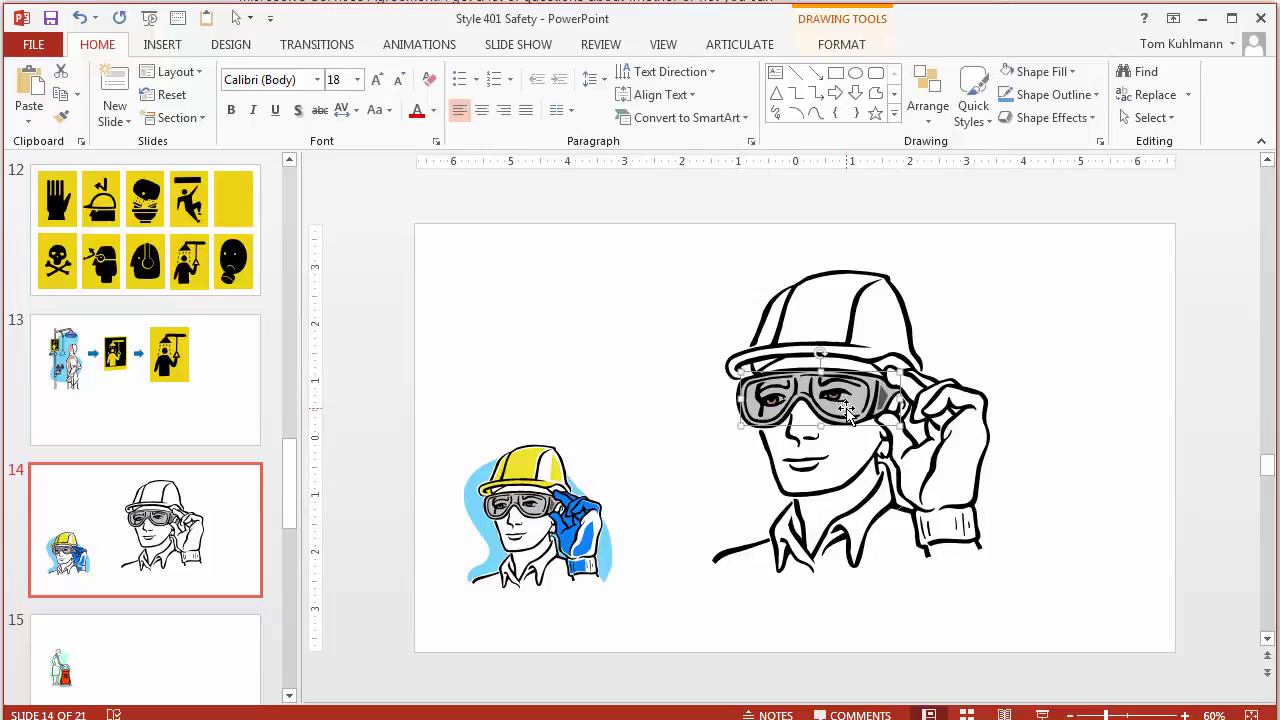
left_click(1072, 72)
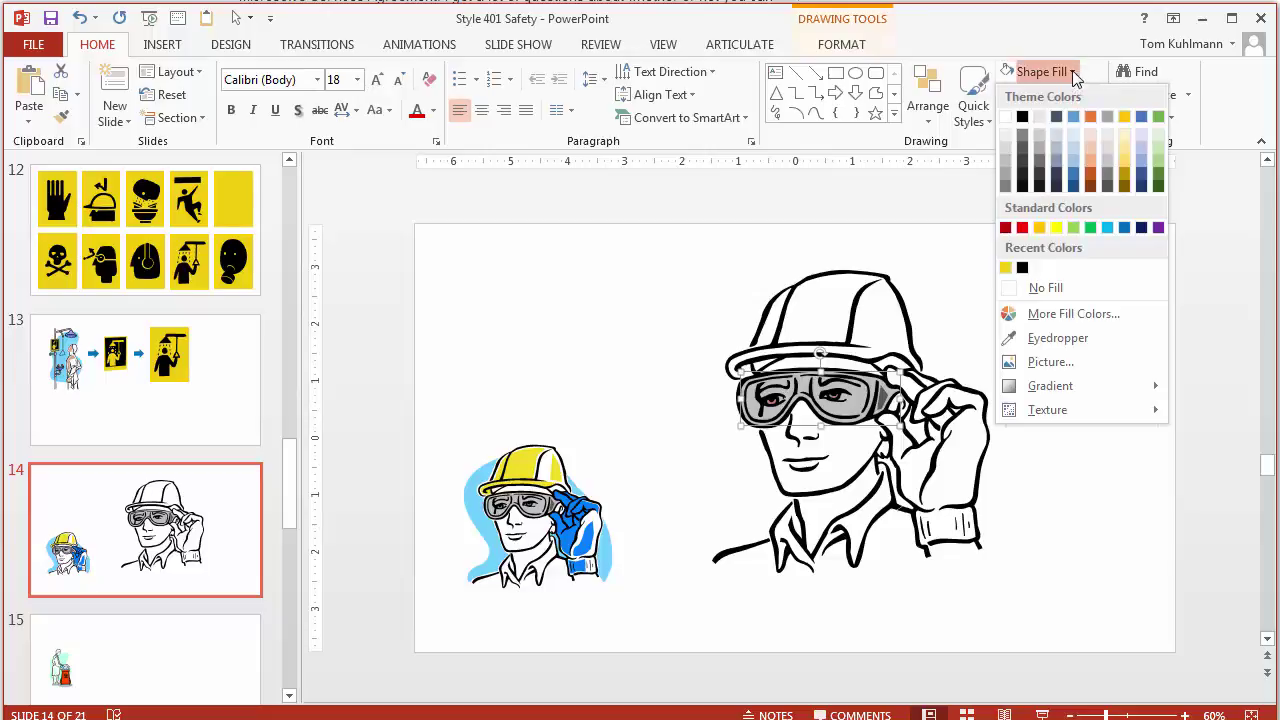
left_click(1056, 228)
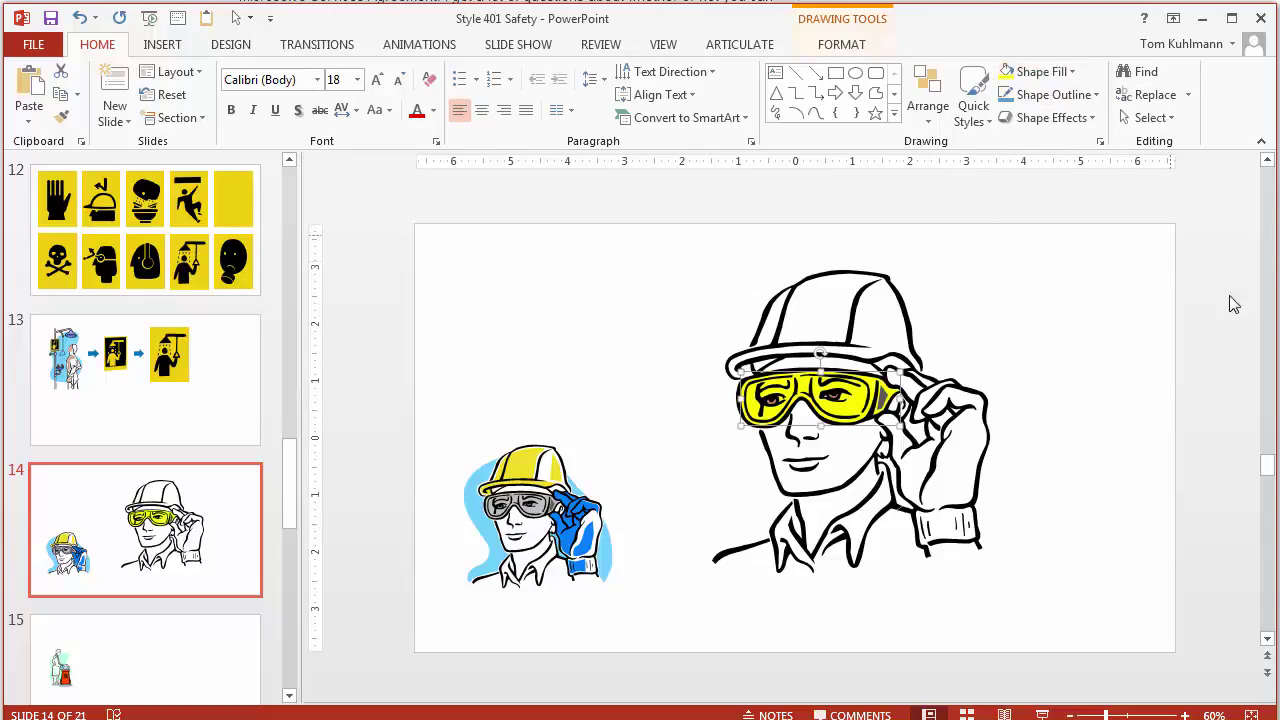
left_click(884, 398)
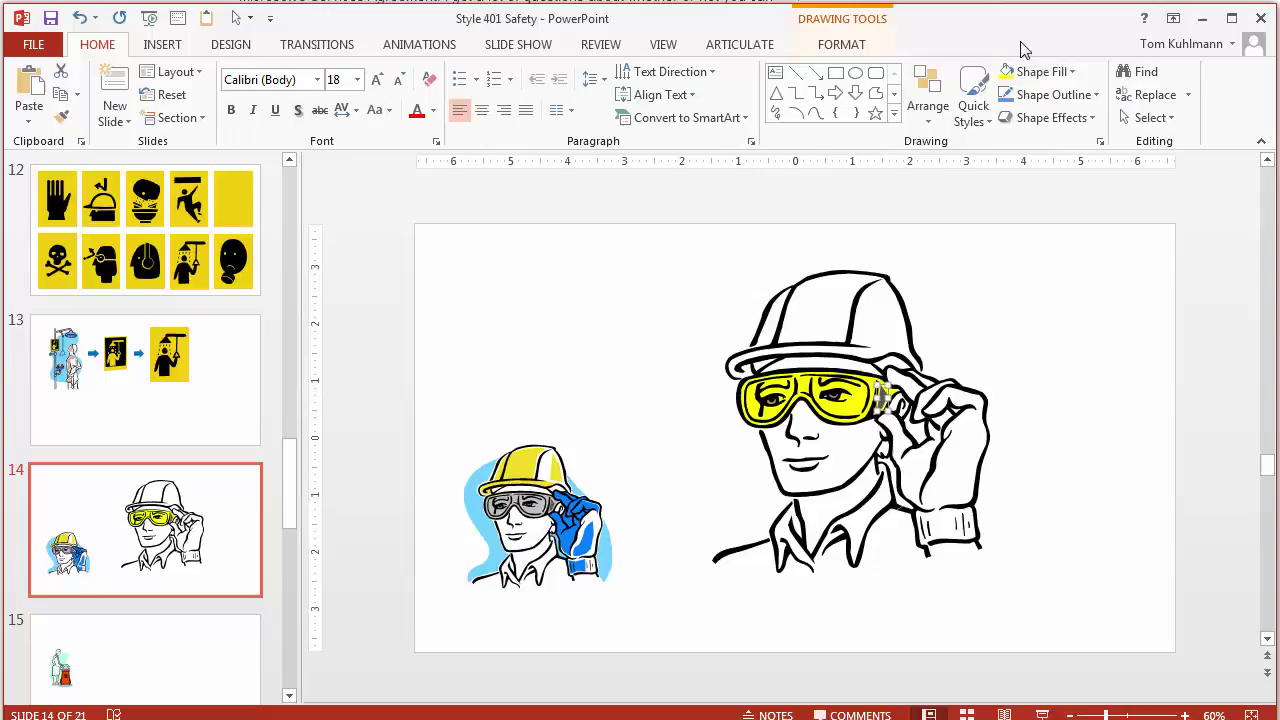
left_click(1071, 374)
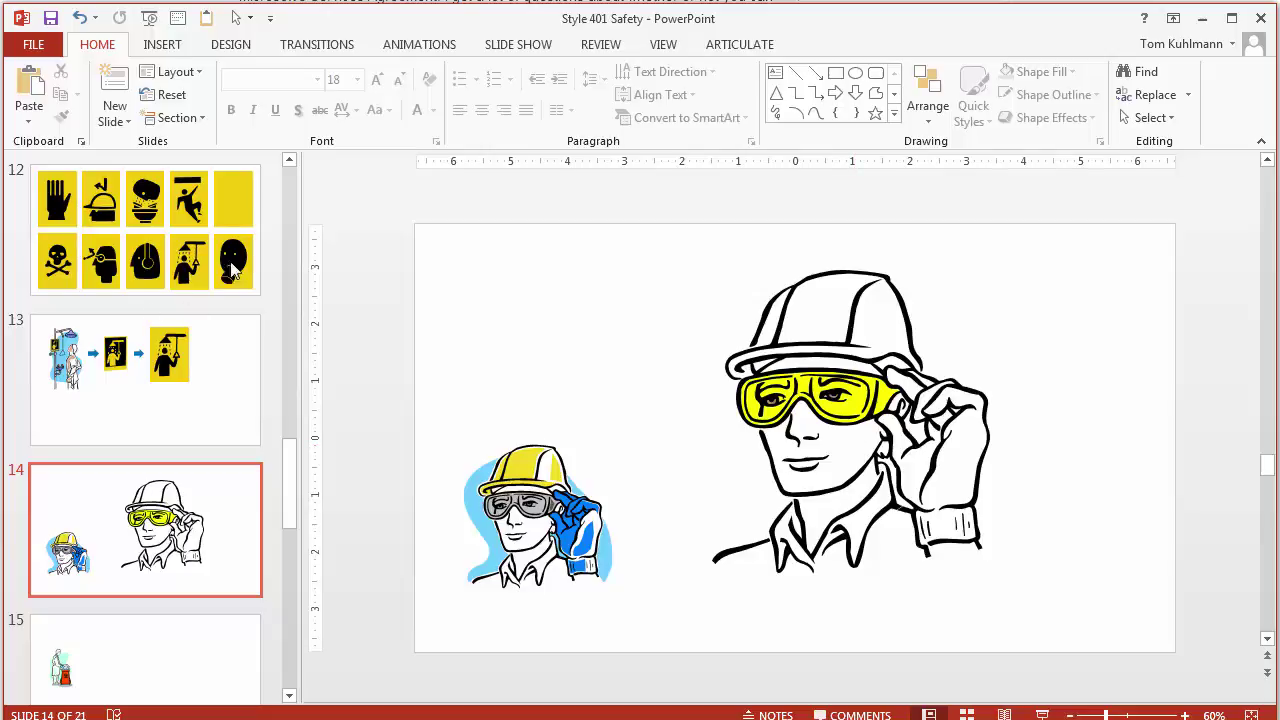
Browse the slide thumbnails, glancing at slide 9, and settle on slide 12's safety-sign grid
left_click(145, 236)
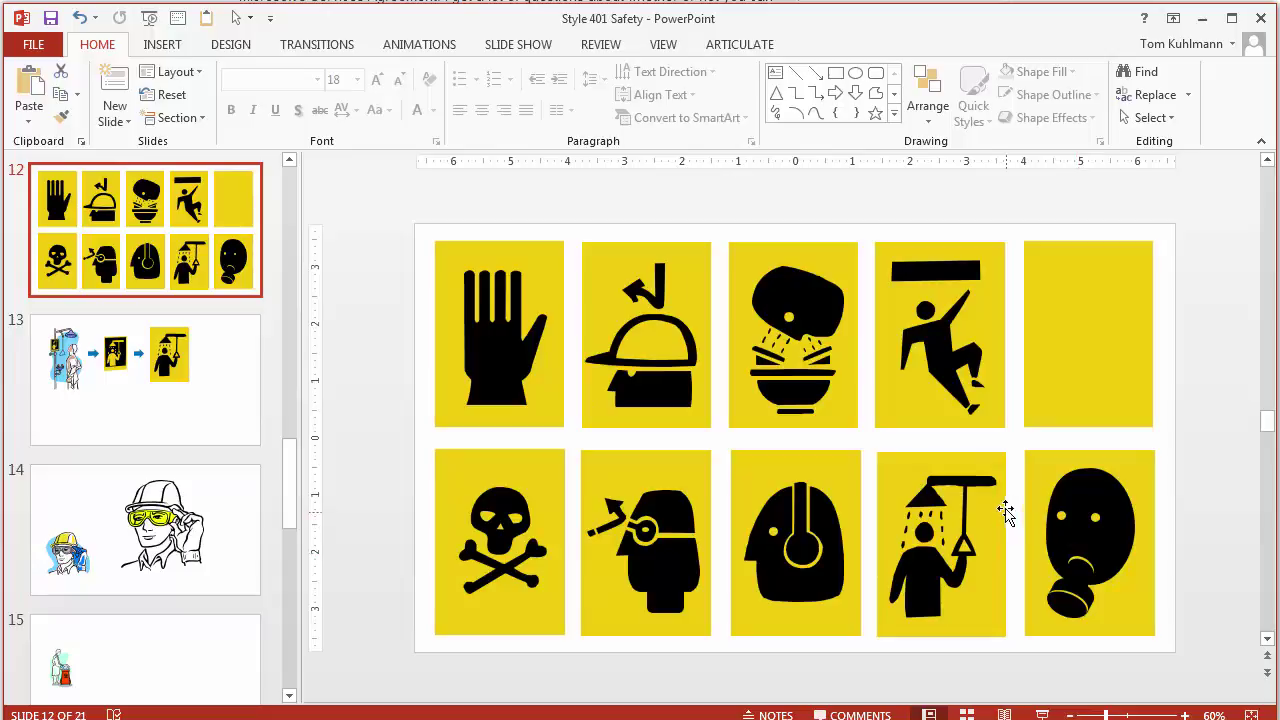
scroll(186, 369, "up", 2)
scroll(190, 390, "up", 5)
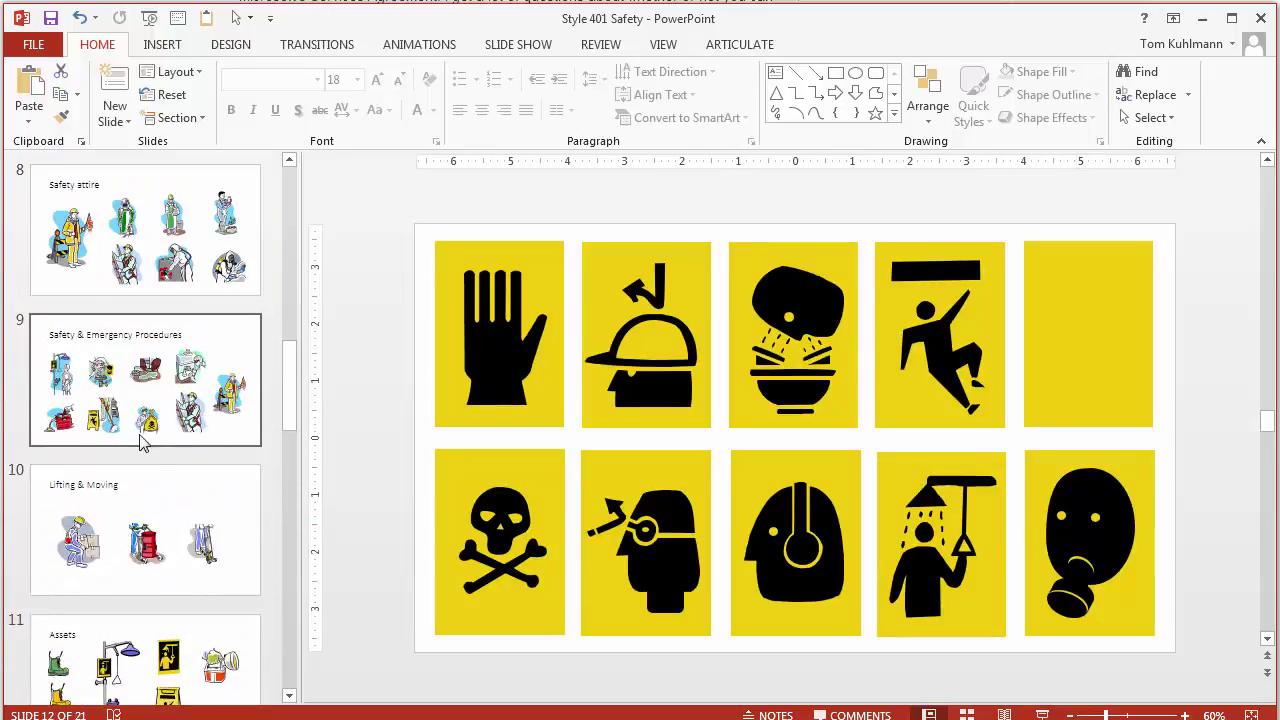
left_click(143, 443)
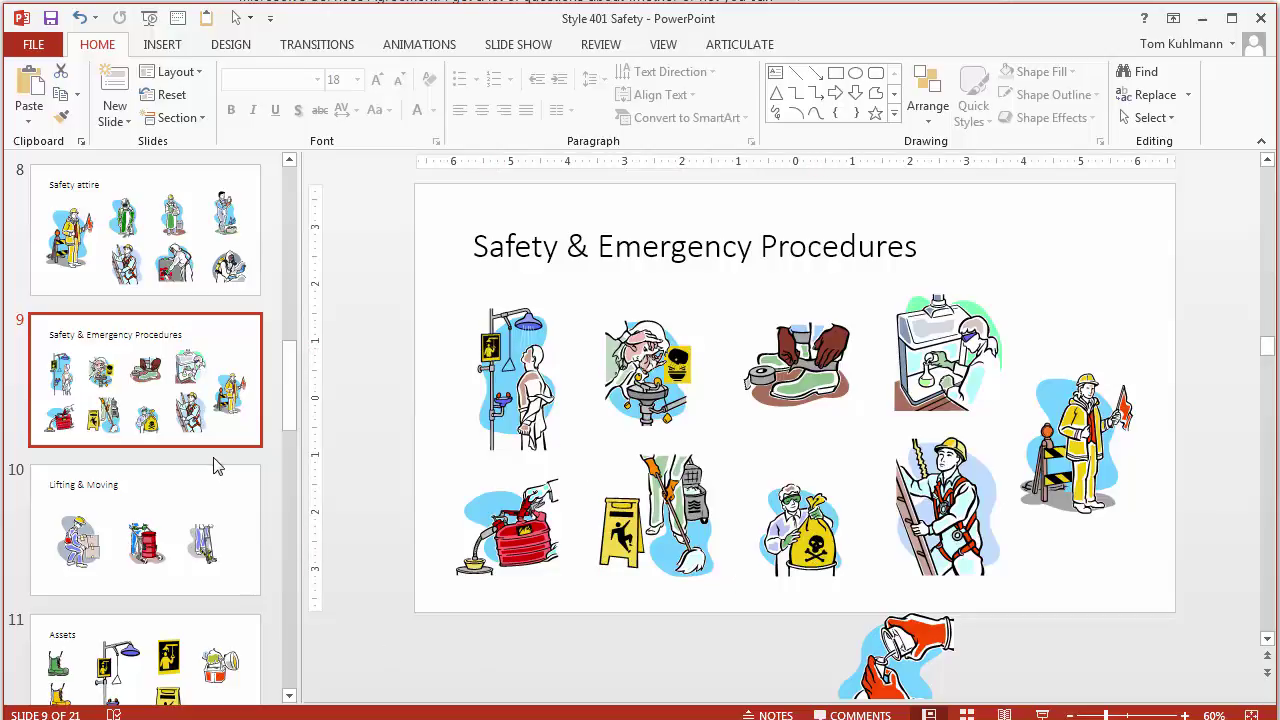
scroll(200, 450, "down", 3)
left_click(230, 505)
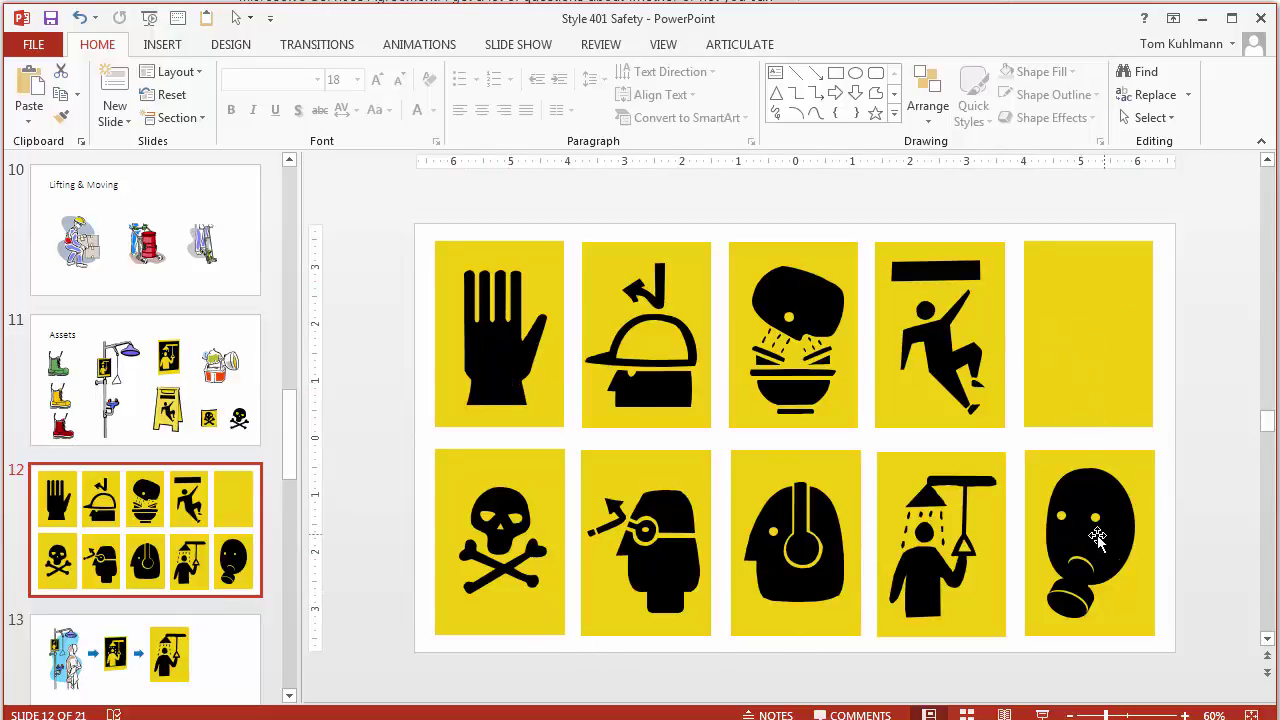
Go to slide 15 and enlarge the biohazard-bin clip art
scroll(145, 415, "down", 3)
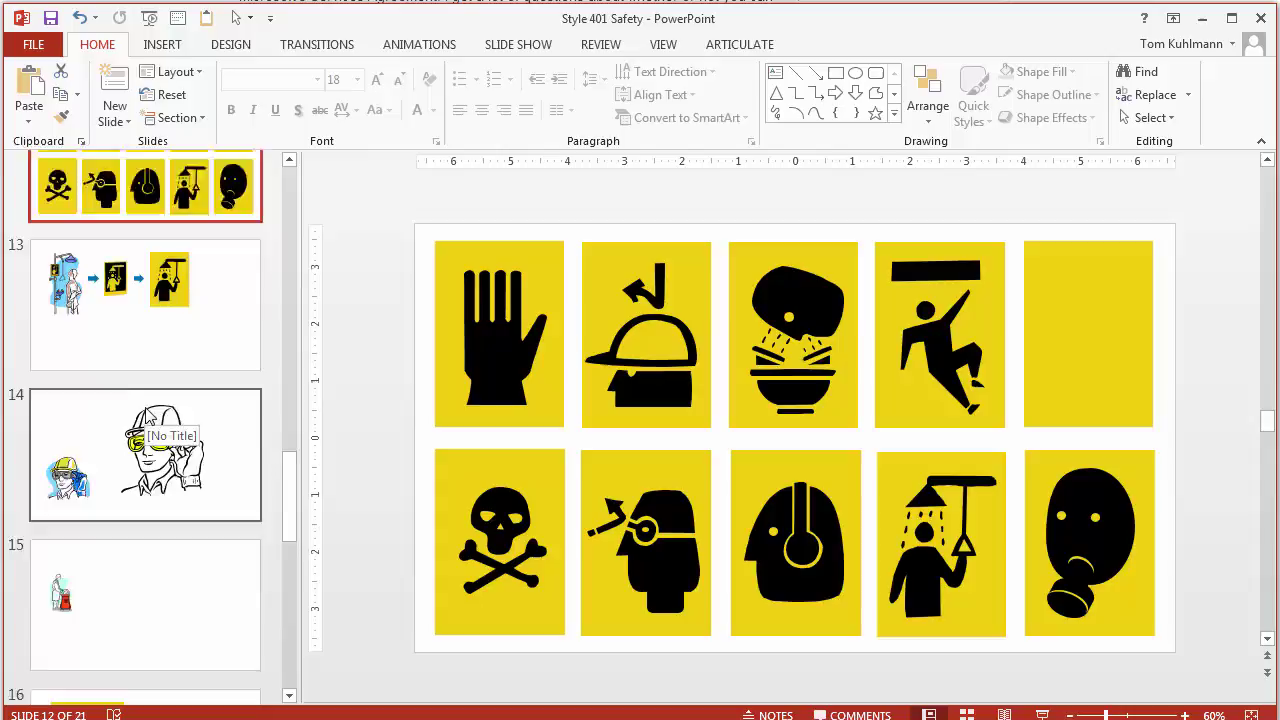
scroll(145, 415, "down", 1)
left_click(72, 456)
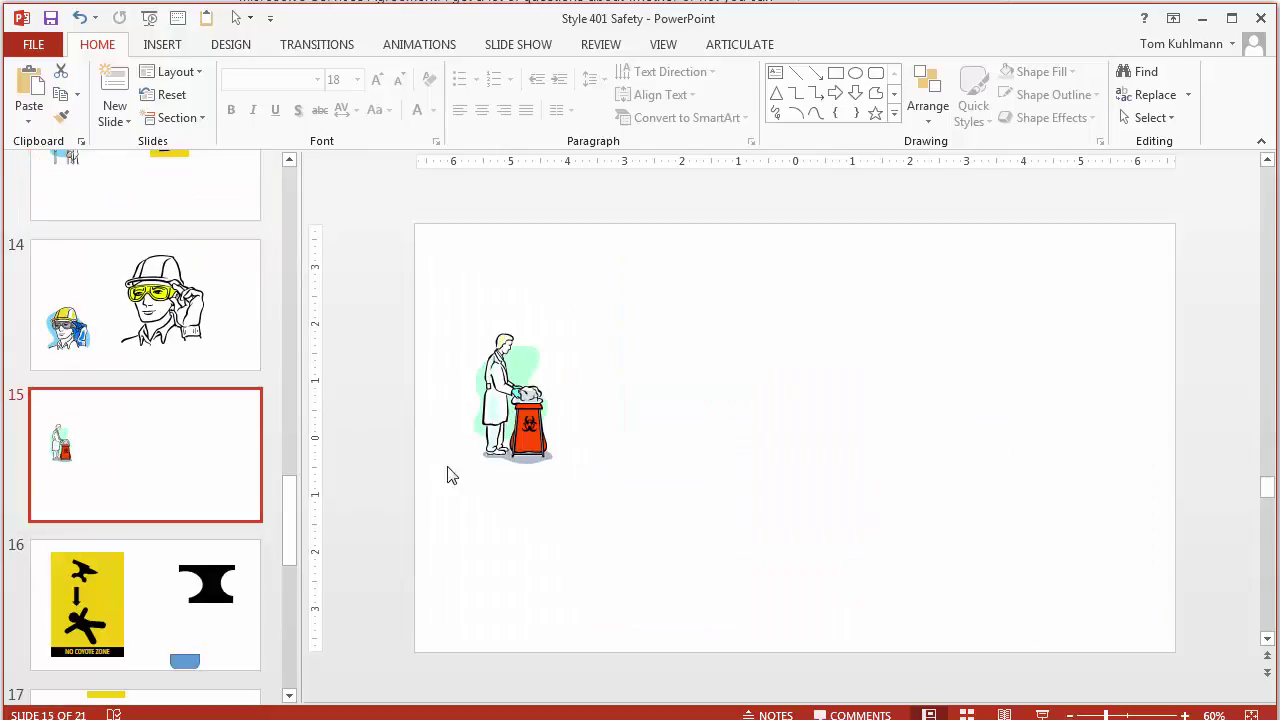
left_click(538, 435)
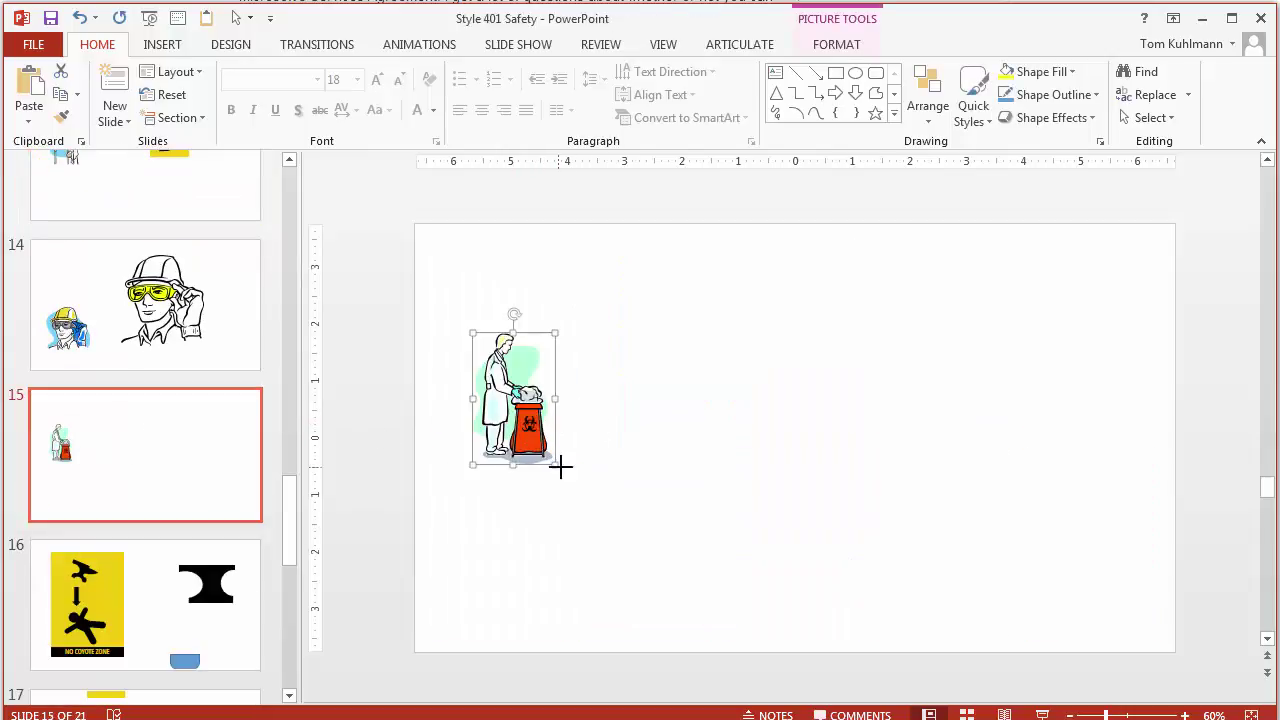
left_click_drag(560, 466, 651, 617)
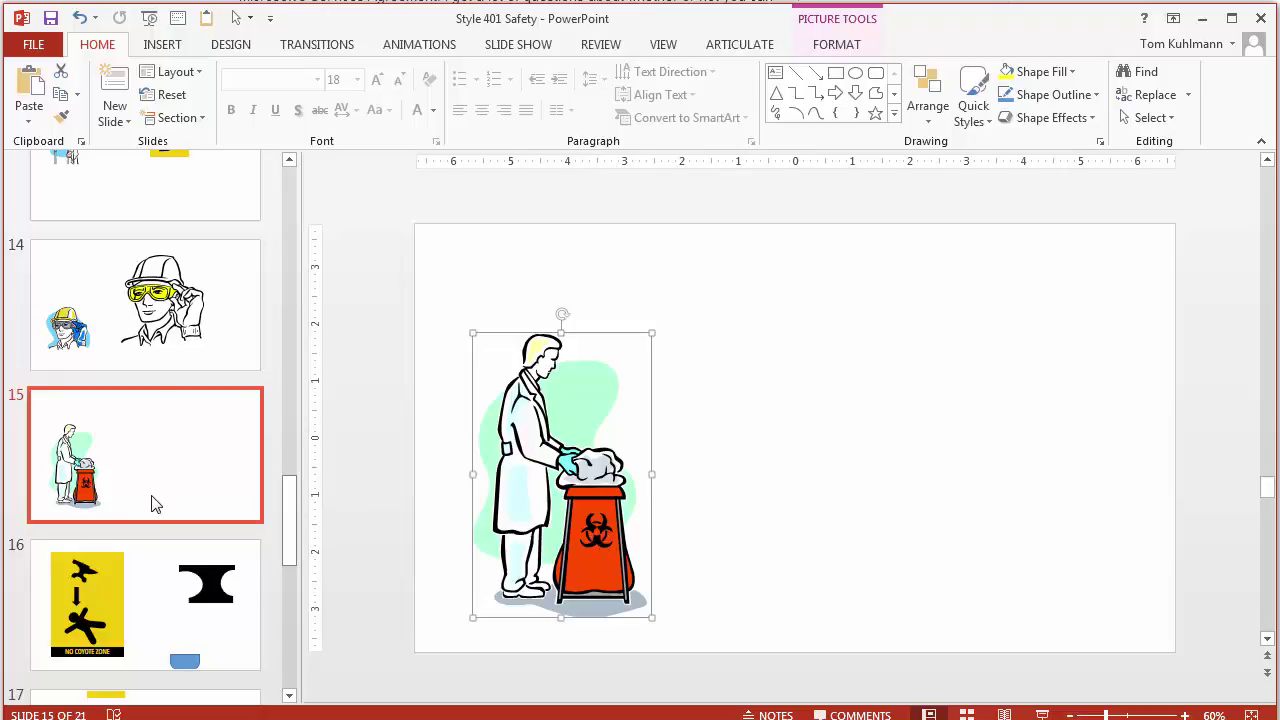
Copy the blank yellow tile from slide 12's top right and paste it onto slide 15
scroll(150, 470, "up", 3)
left_click(237, 355)
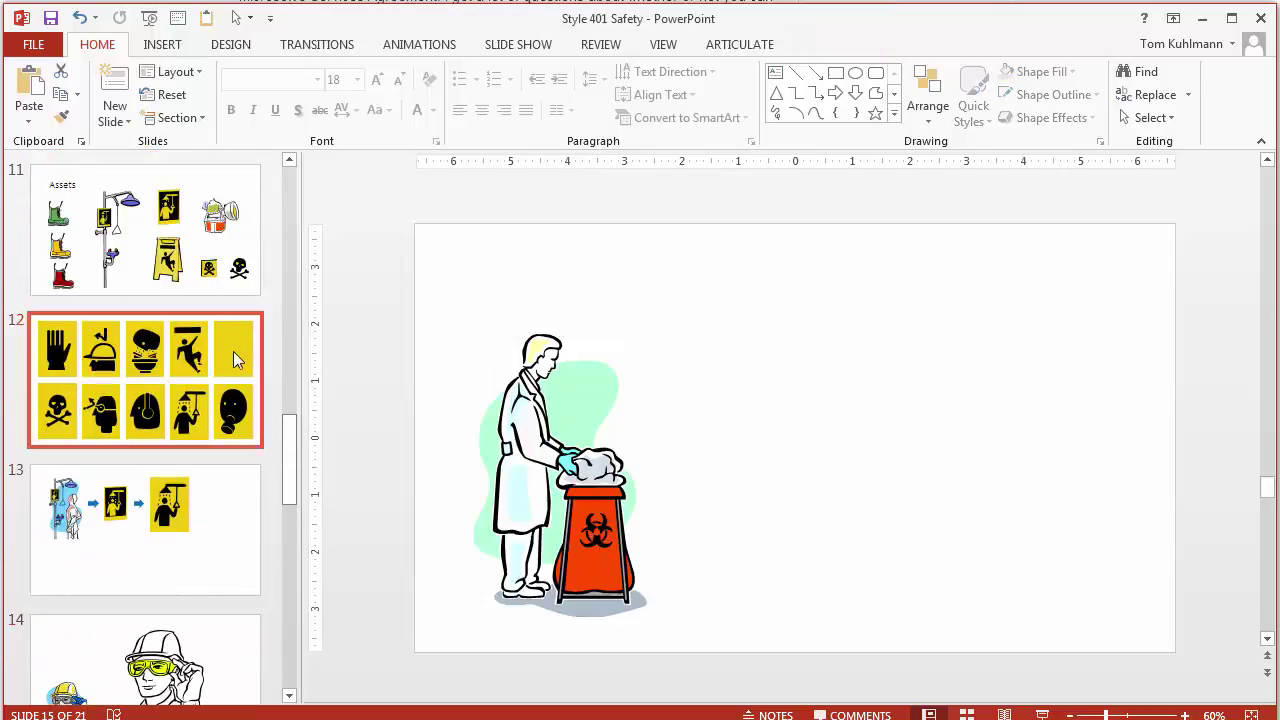
left_click(1045, 347)
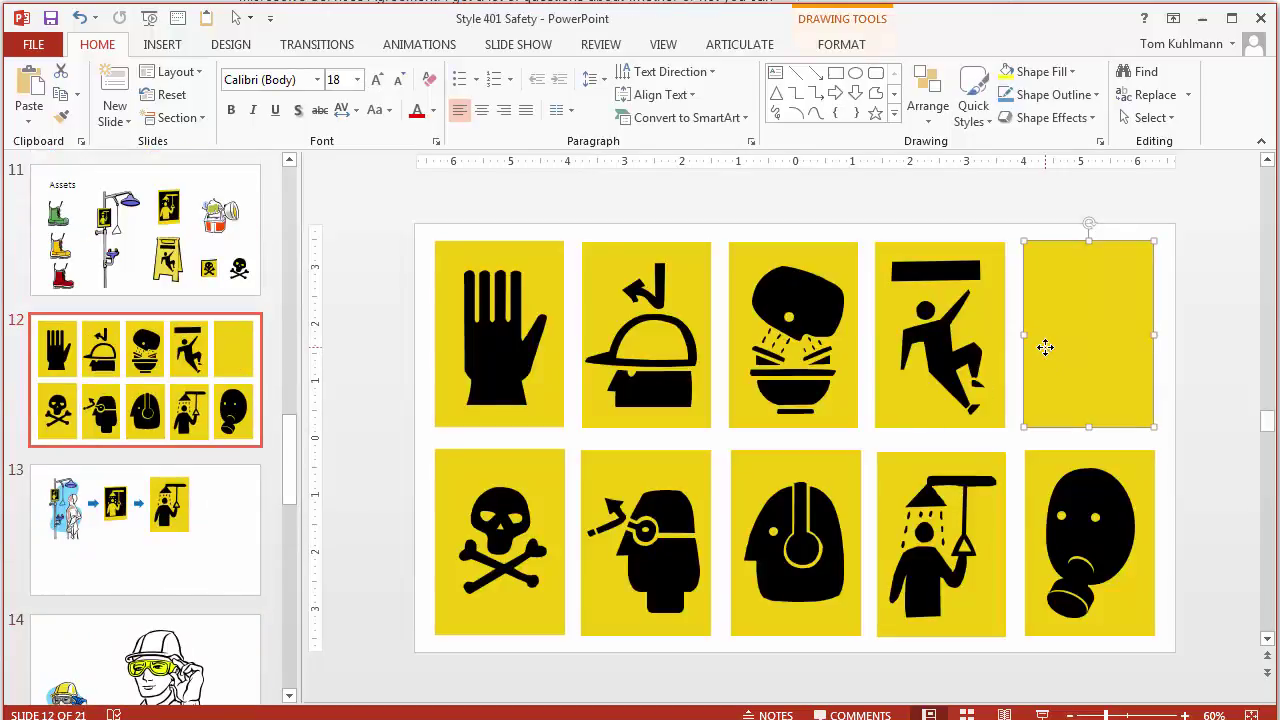
scroll(214, 571, "down", 2)
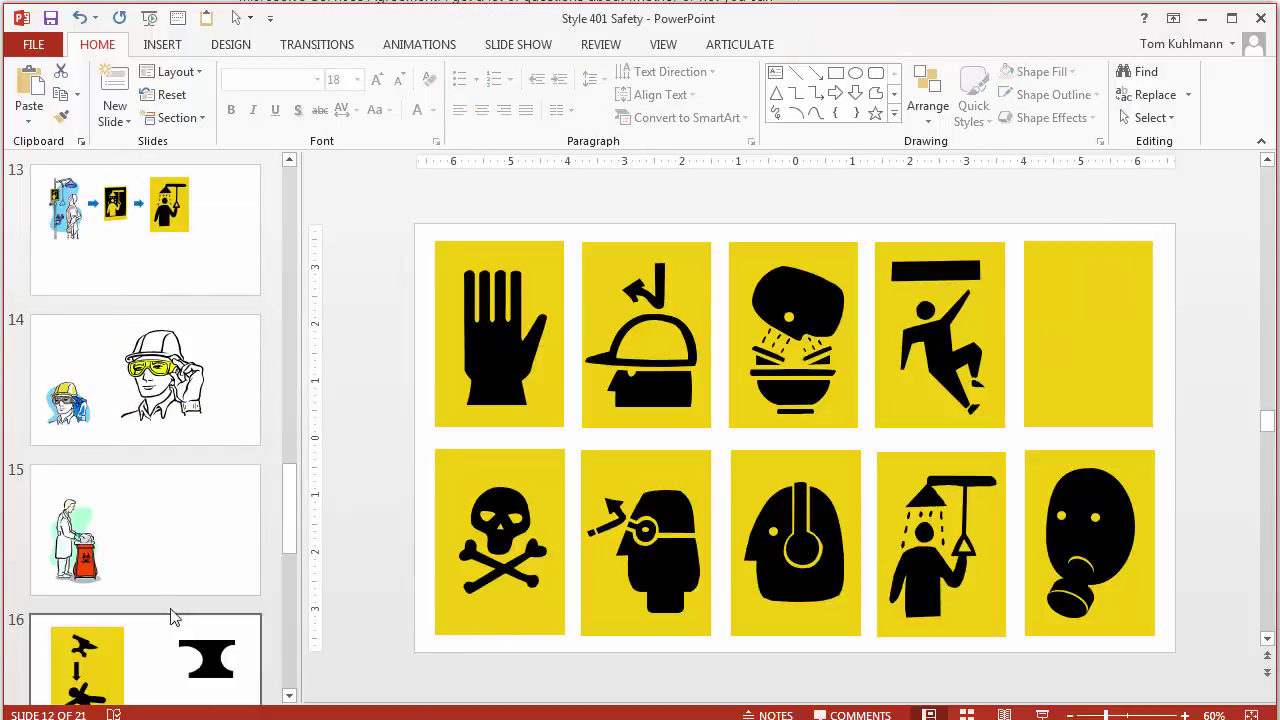
left_click(166, 580)
key("ctrl+v")
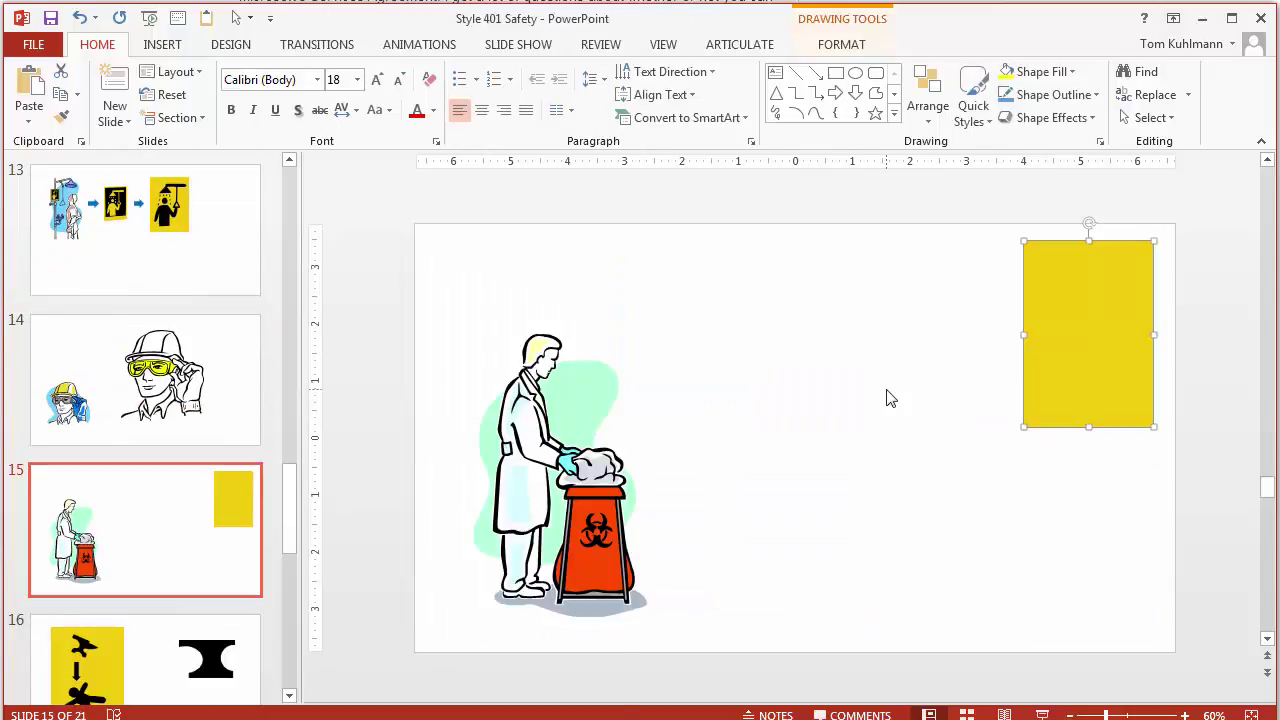
left_click(925, 480)
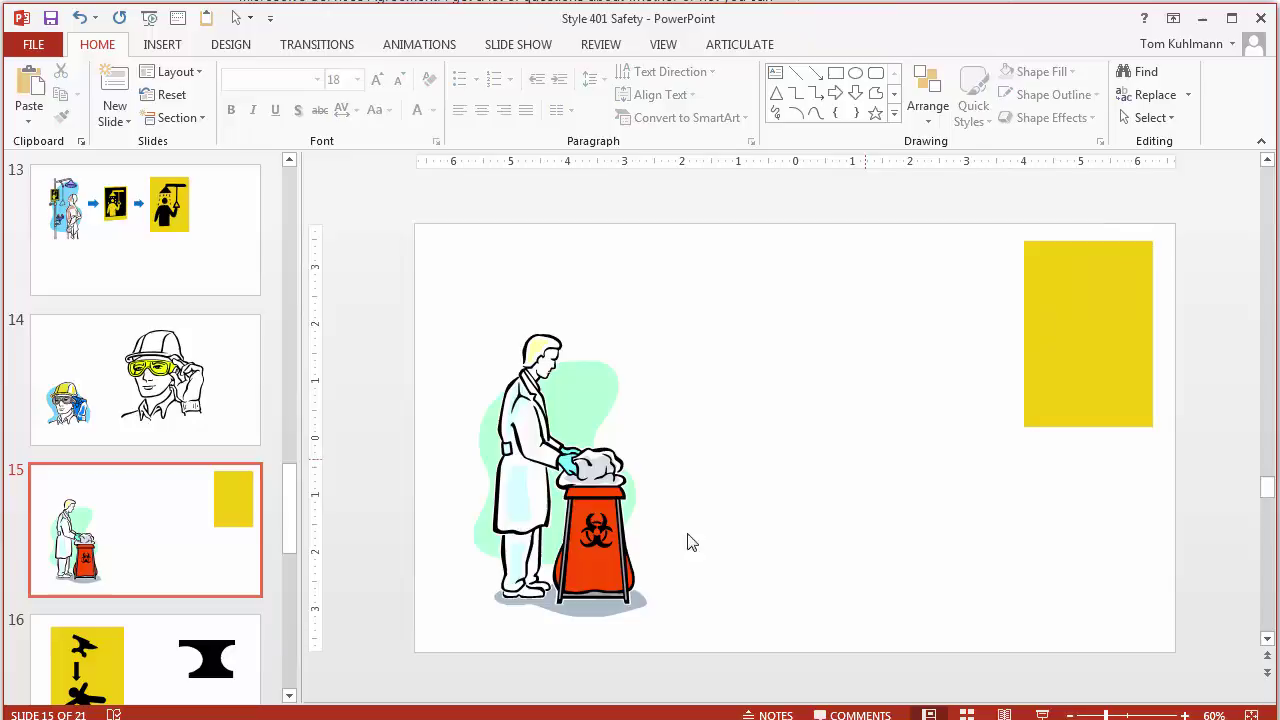
Convert and ungroup the bin clip art, then group the biohazard symbol's pieces together
left_click(538, 485)
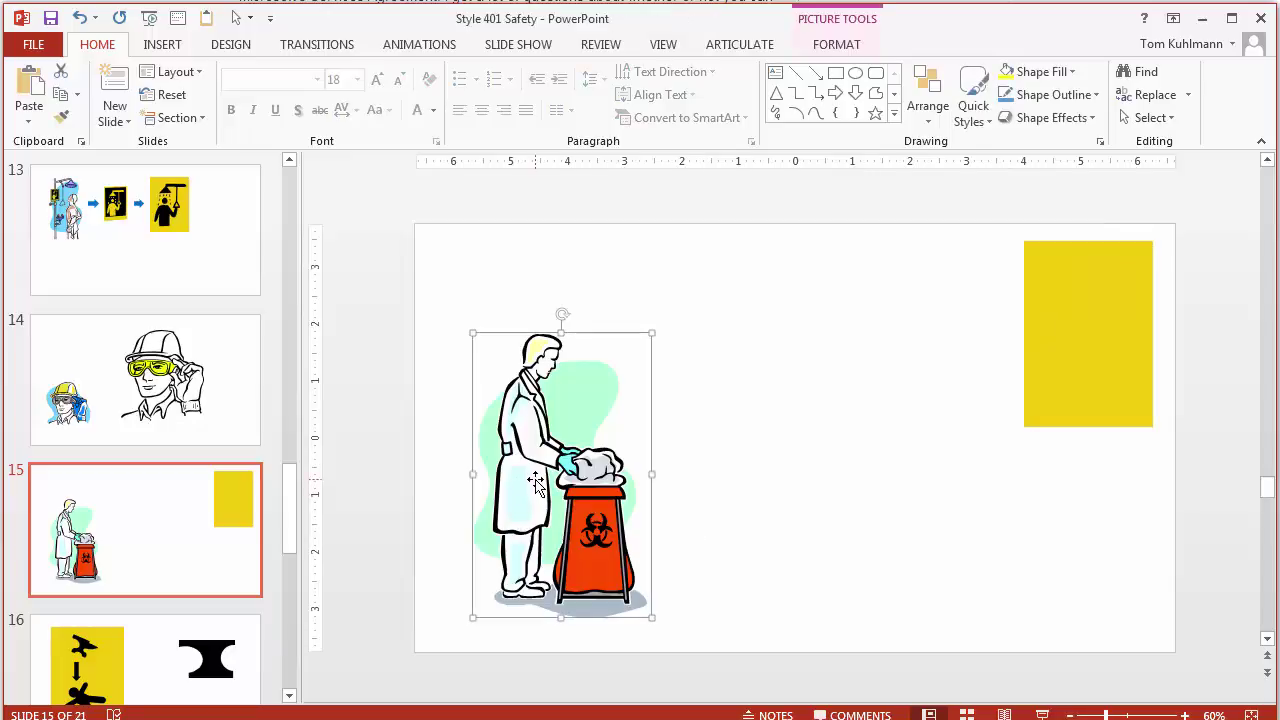
key("ctrl+shift+g")
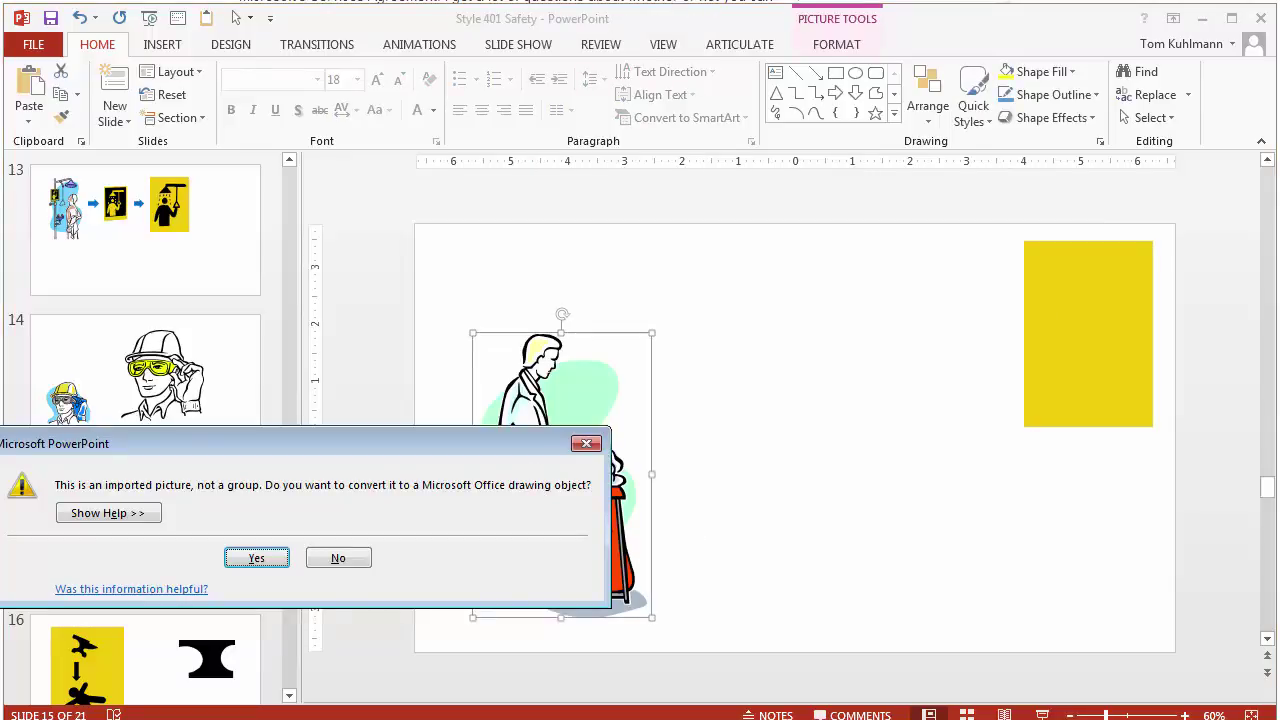
left_click(258, 557)
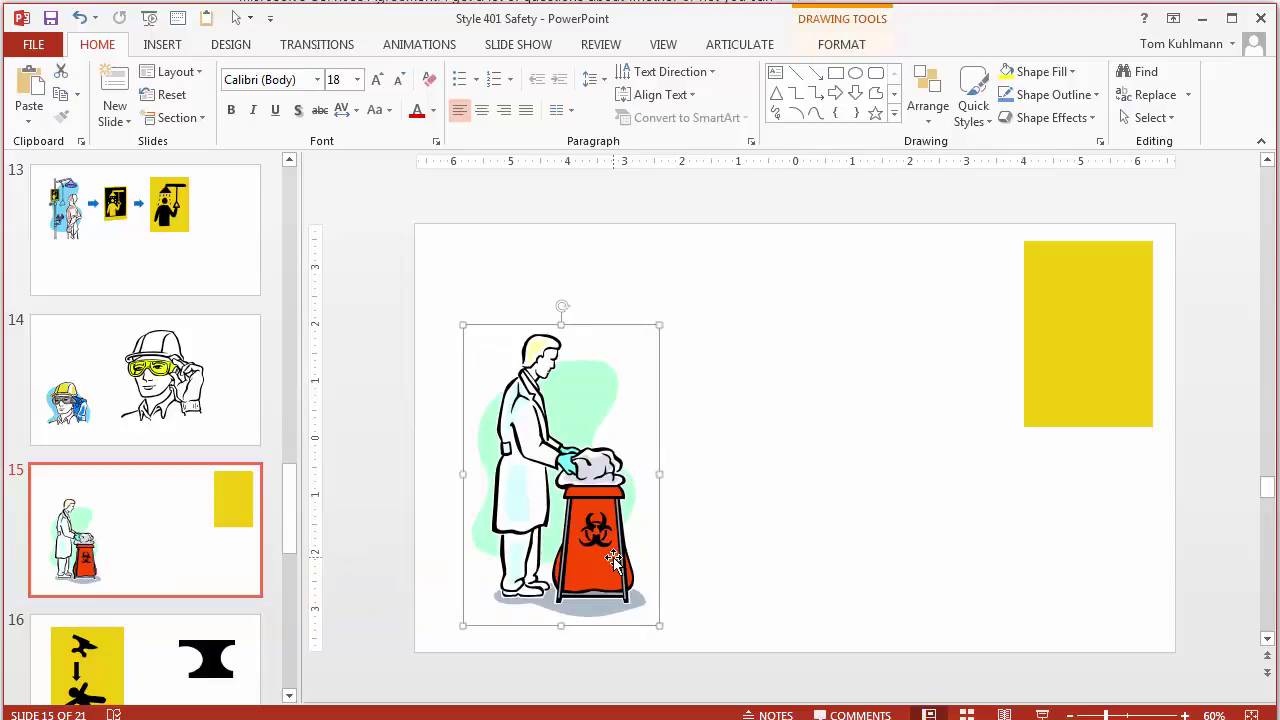
key("ctrl+shift+g")
left_click(695, 521)
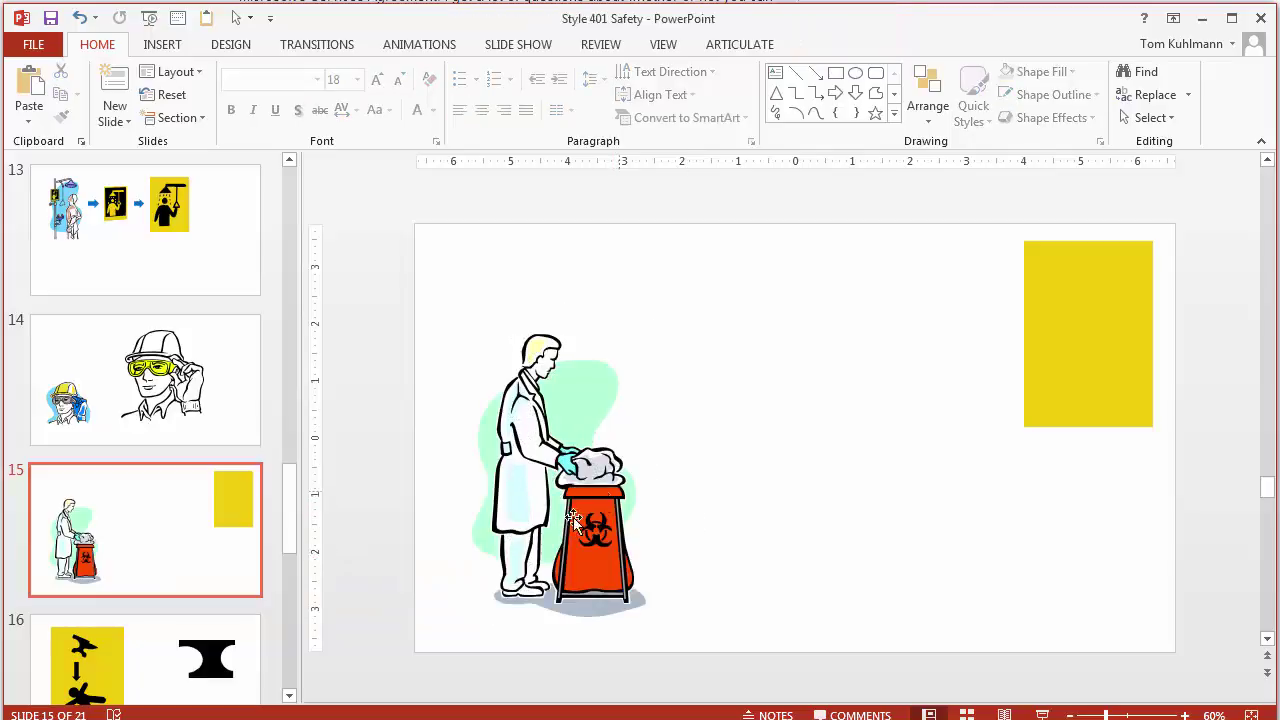
left_click_drag(690, 496, 576, 568)
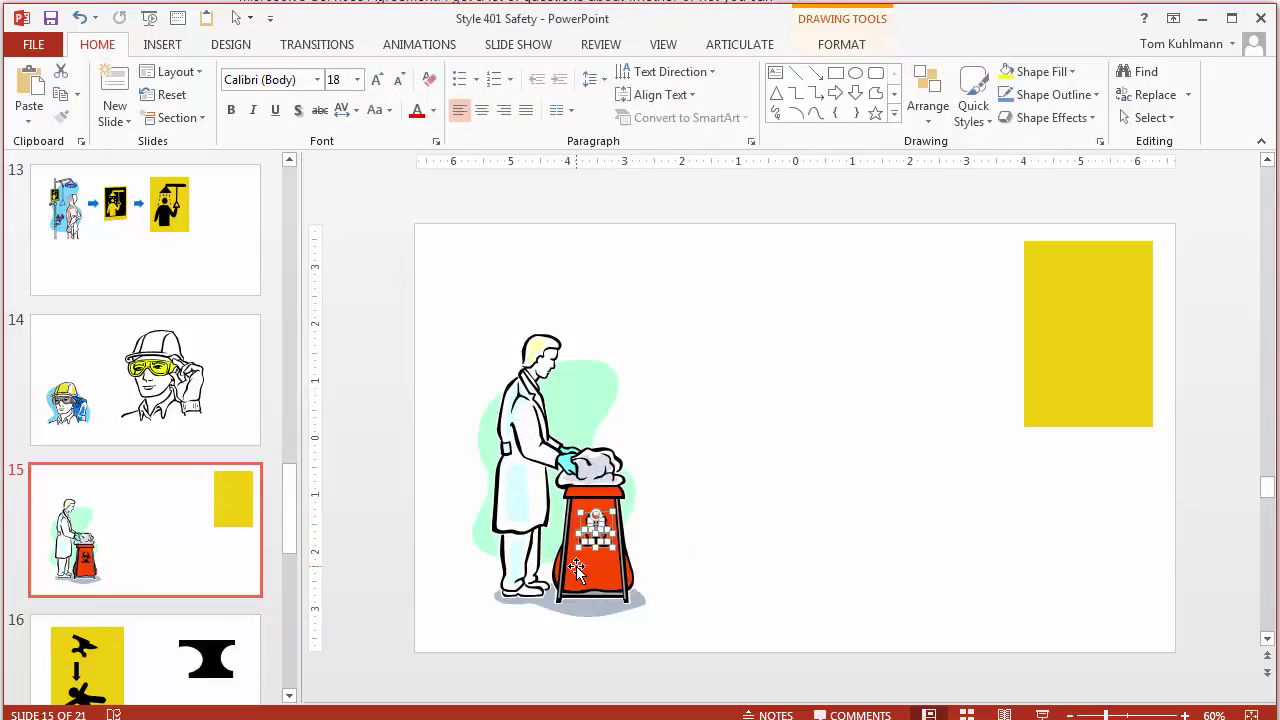
key("ctrl+g")
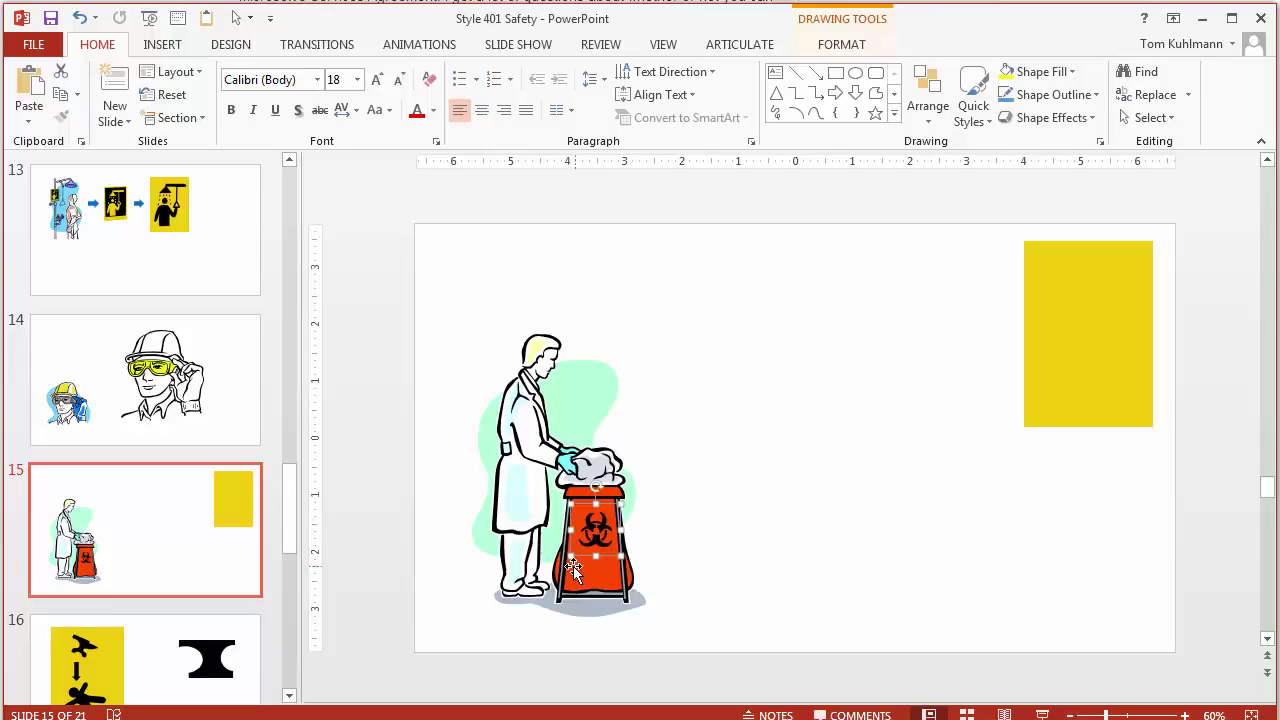
Move the biohazard symbol onto the yellow tile, enlarge it, and group the two
left_click_drag(599, 532, 1008, 388)
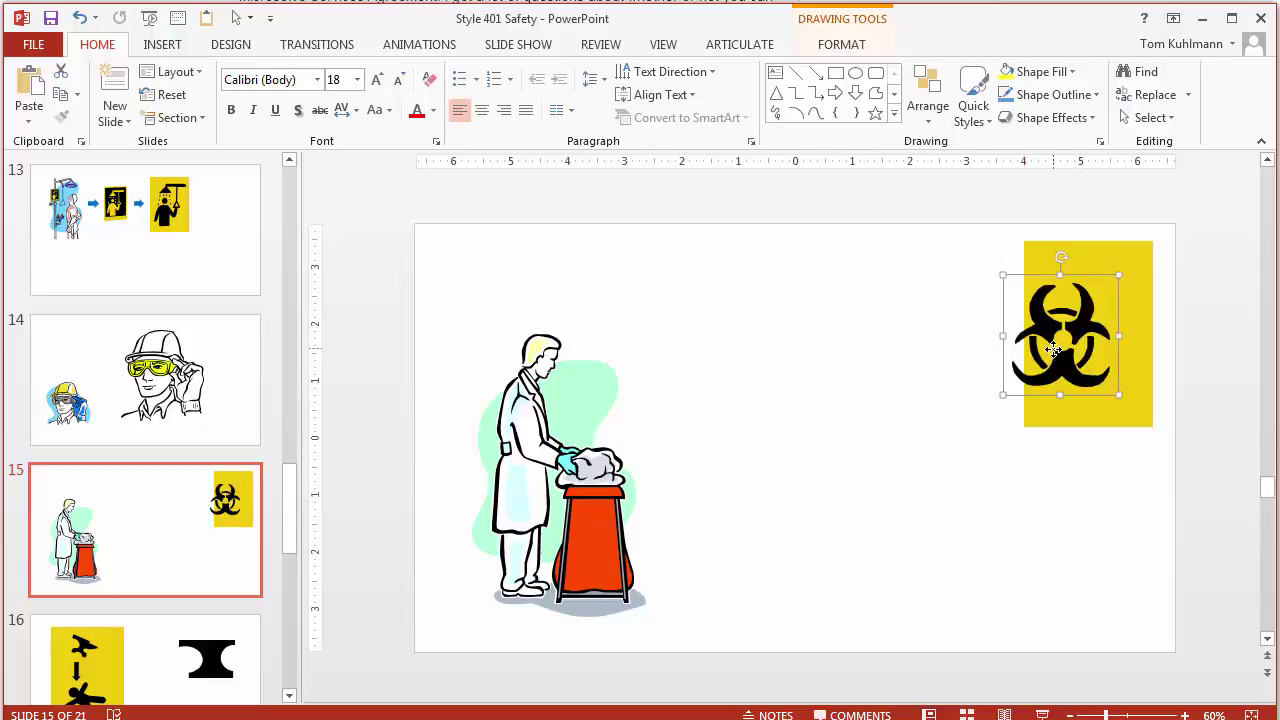
left_click_drag(1060, 336, 1081, 340)
left_click(910, 538)
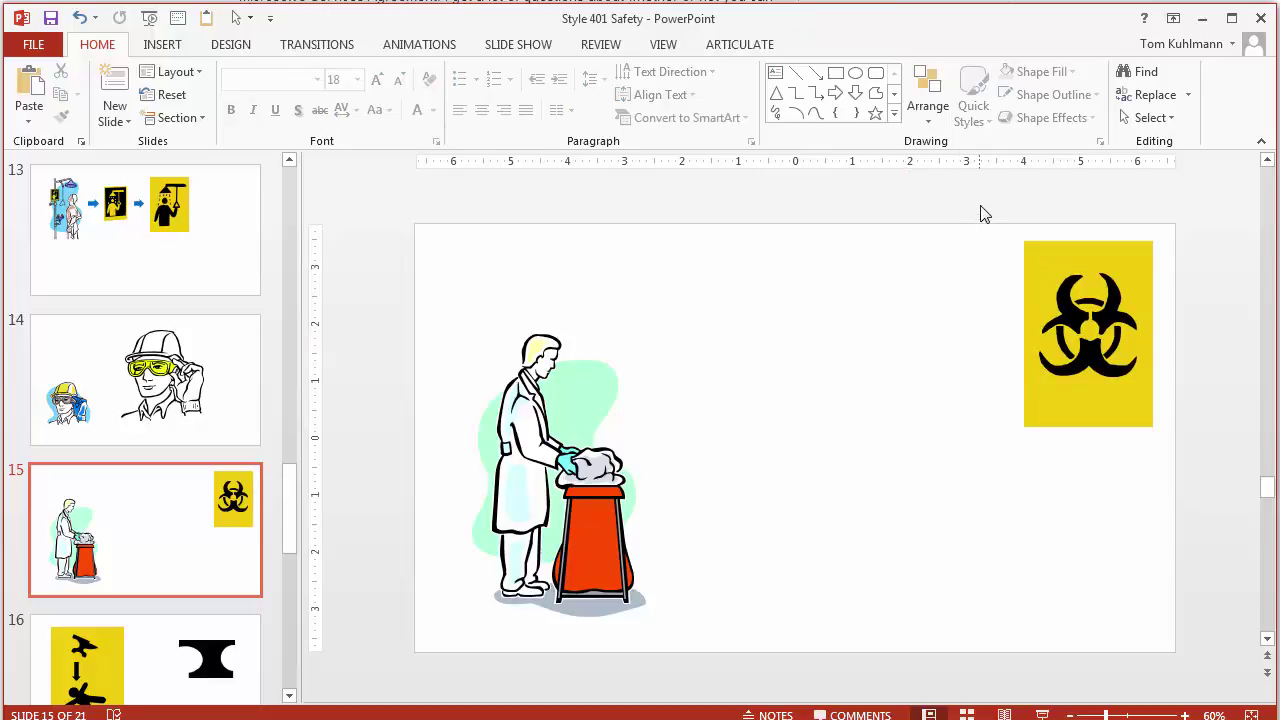
mouse_move(981, 213)
left_mouse_down()
mouse_move(1166, 486)
mouse_move(1195, 552)
left_mouse_up()
key("ctrl+g")
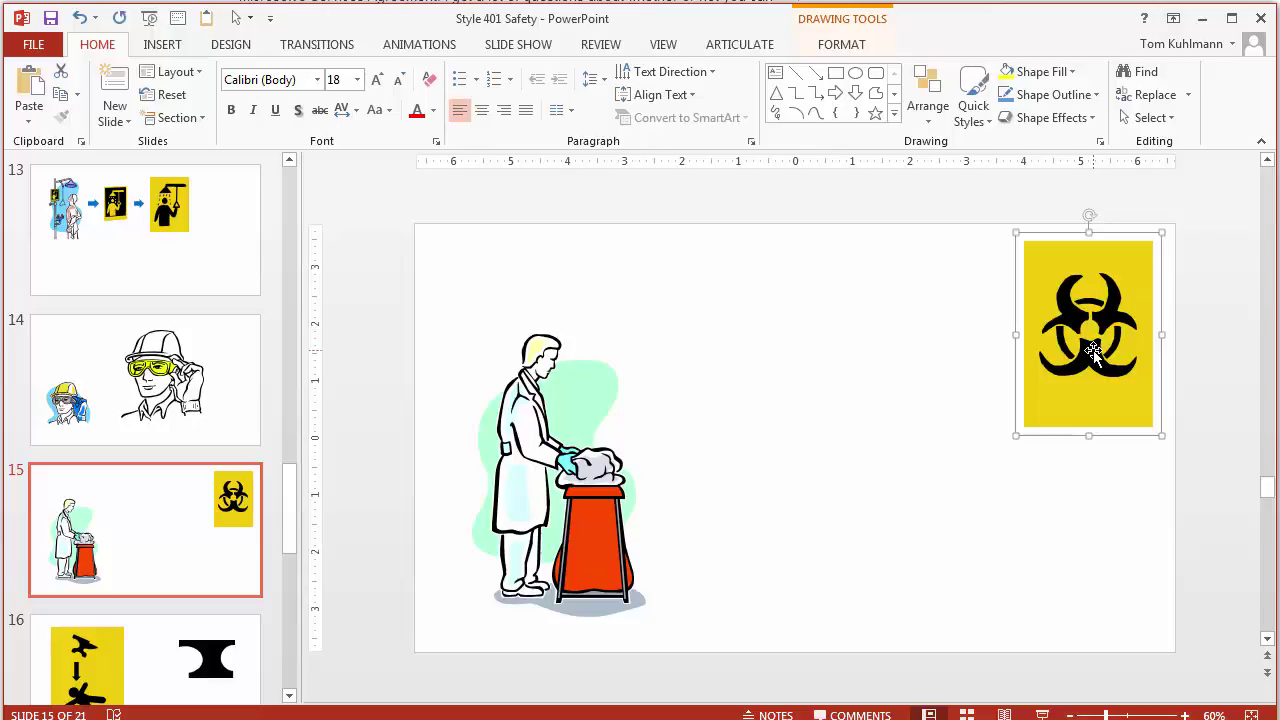
On slide 12, replace the blank yellow top-right tile with the pasted biohazard sign, moving the blank tile off the slide
scroll(200, 450, "up", 3)
left_click(240, 297)
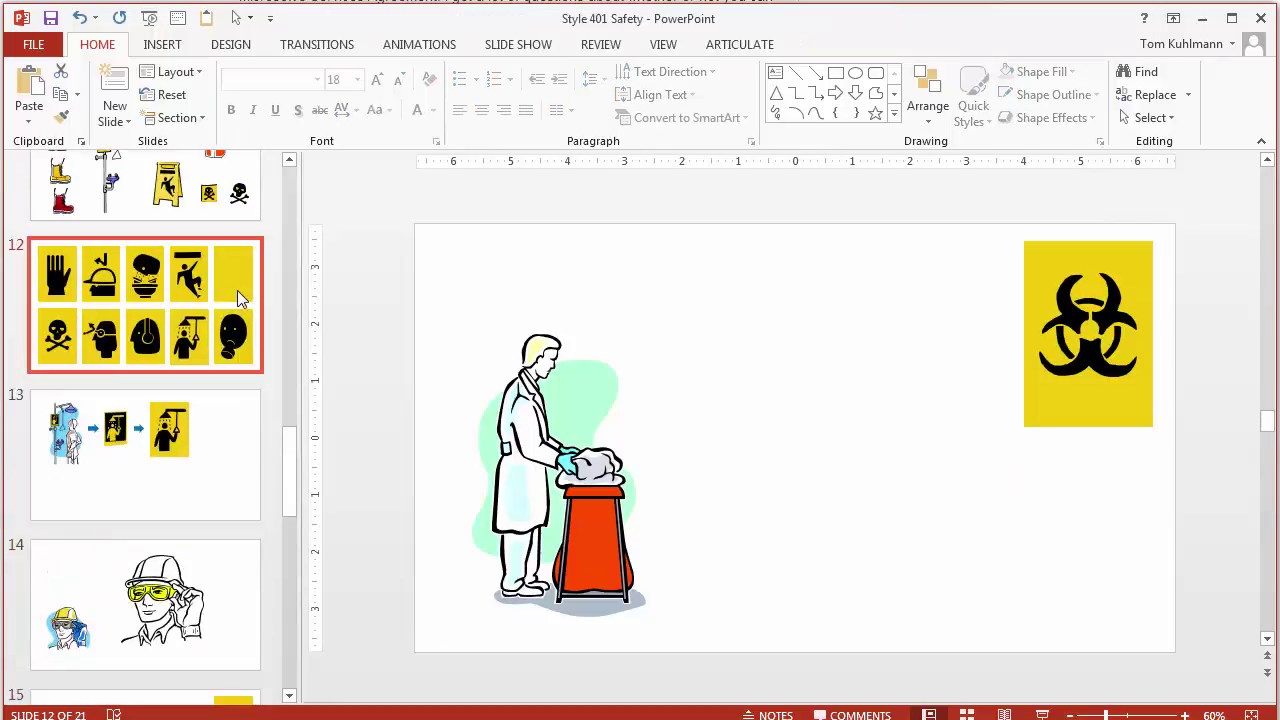
left_click_drag(1092, 362, 438, 526)
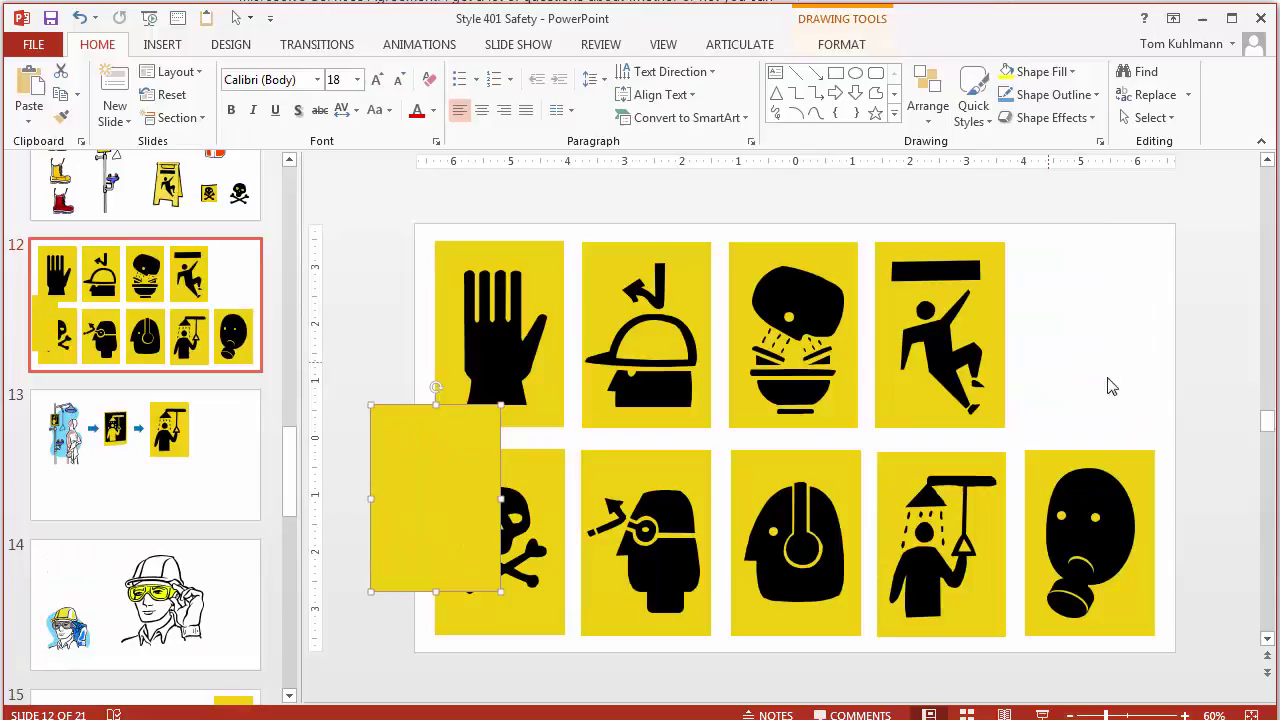
left_click(1175, 336)
key("ctrl+v")
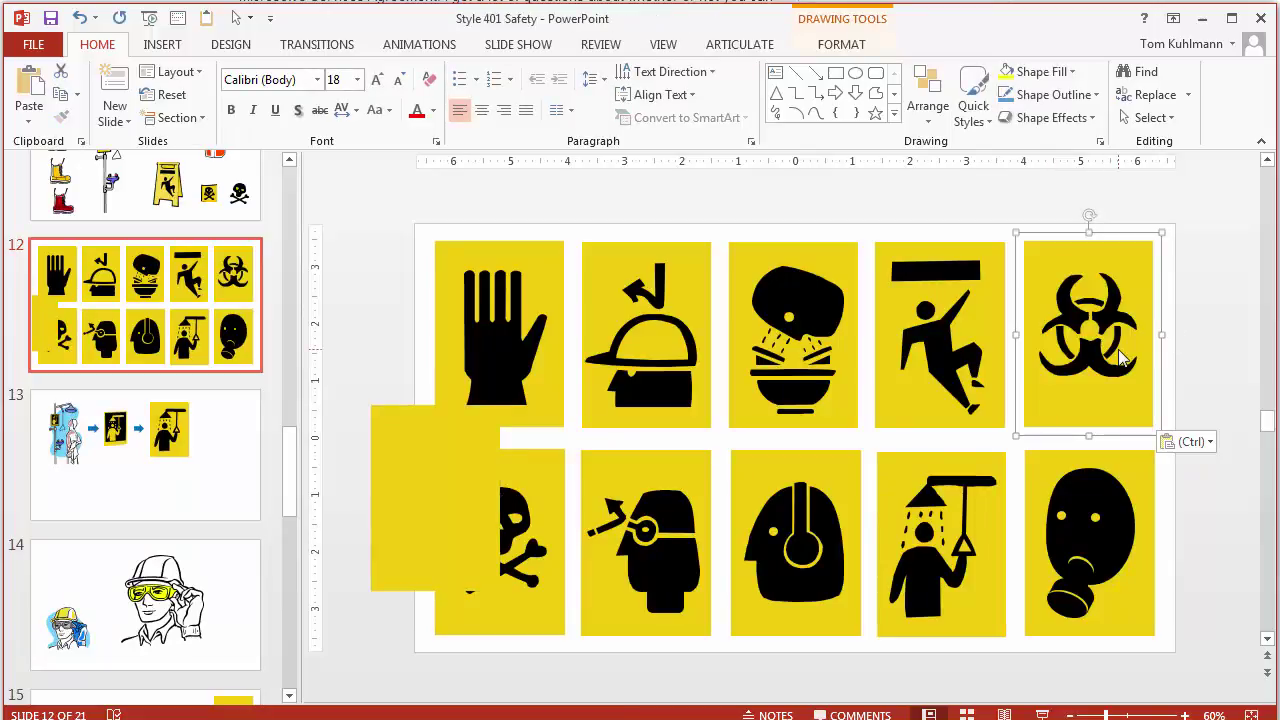
left_click_drag(363, 549, 290, 575)
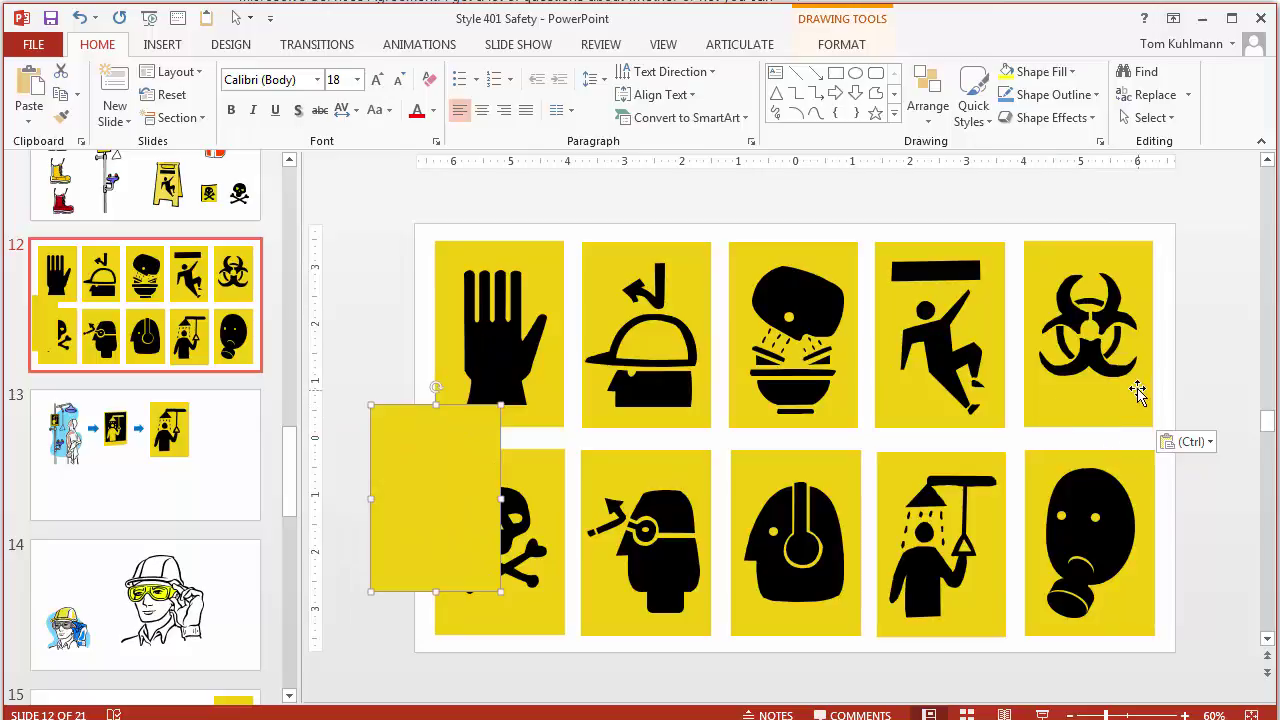